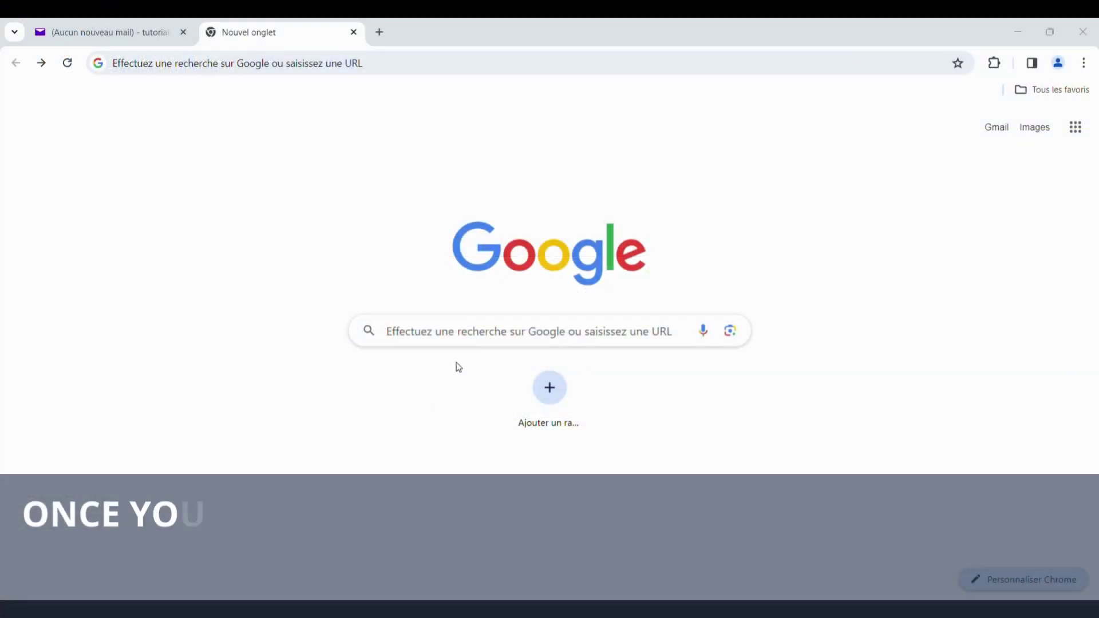
Find kraken.com through a Google search and sign in with the saved credentials.
left_click(469, 329)
left_click(452, 361)
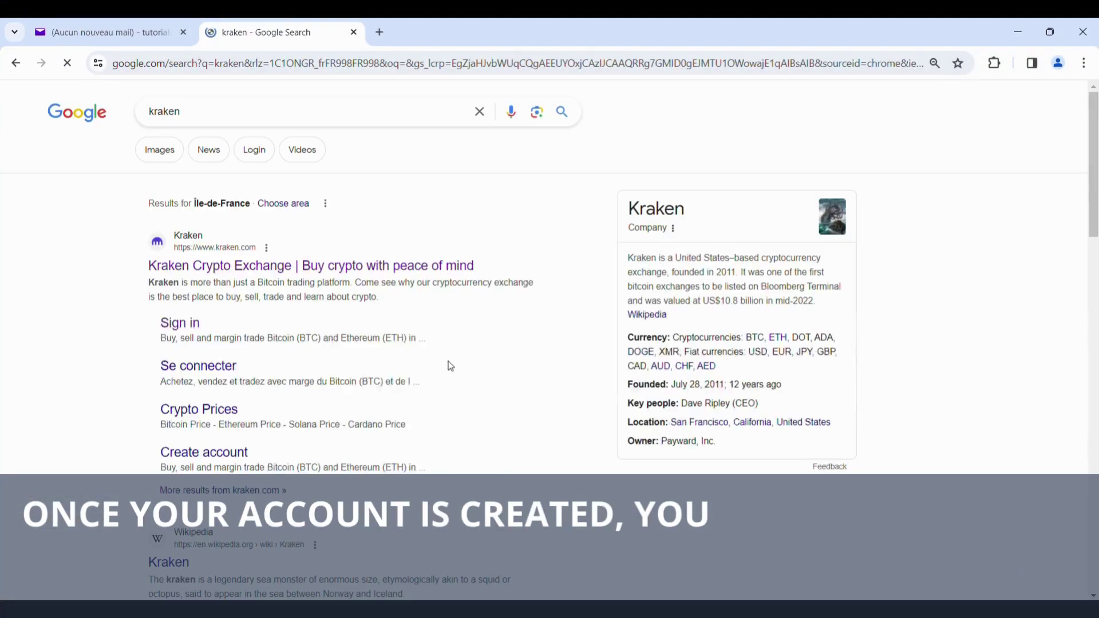
left_click(294, 266)
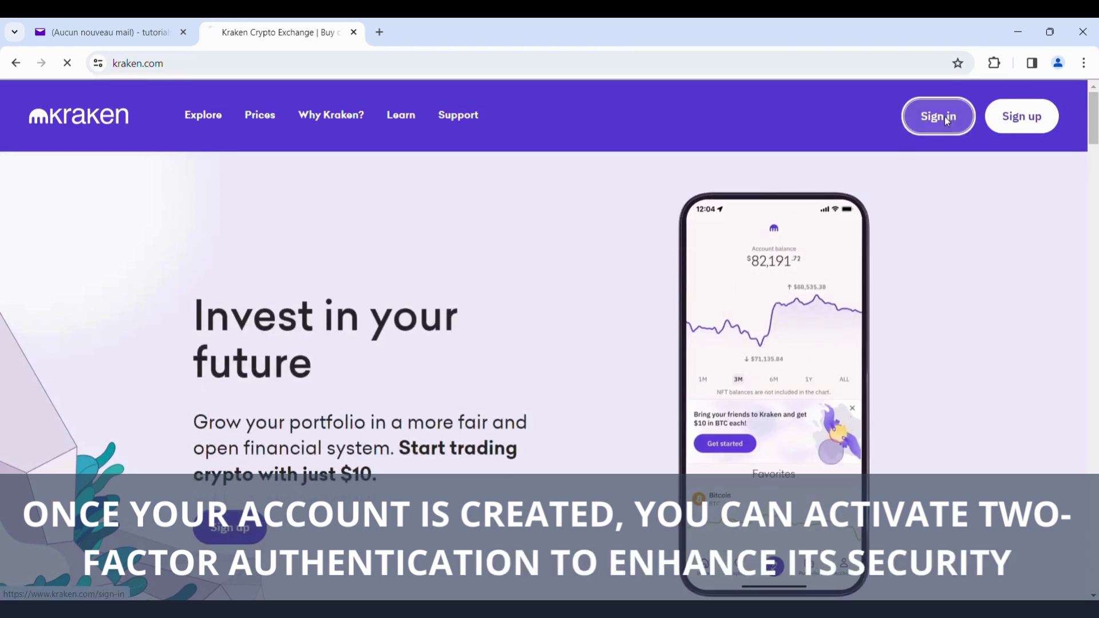
left_click(947, 120)
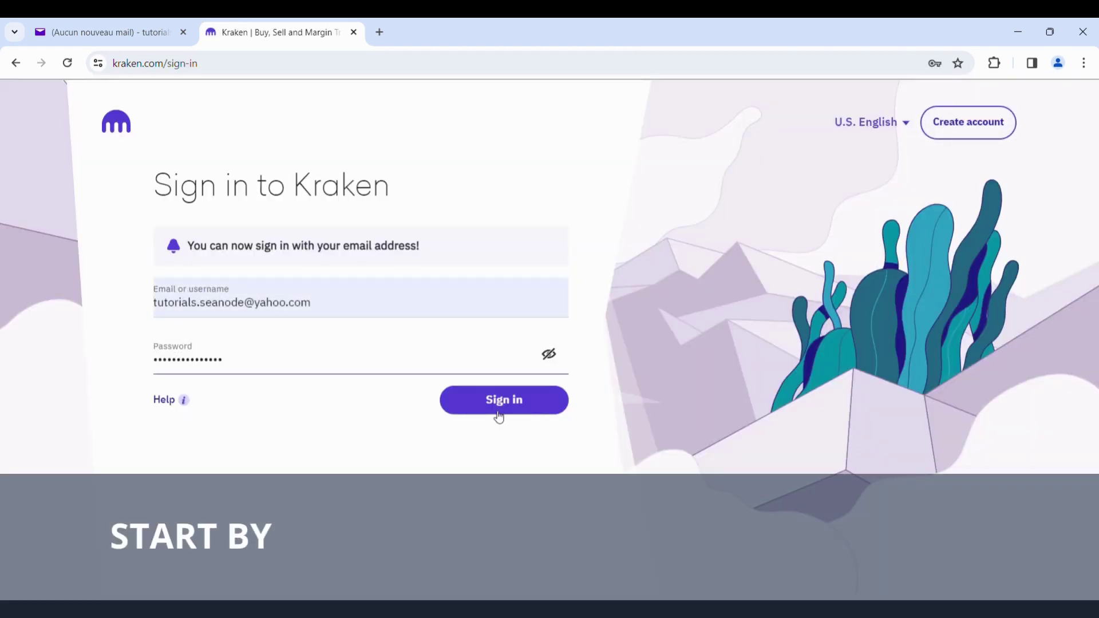
left_click(498, 413)
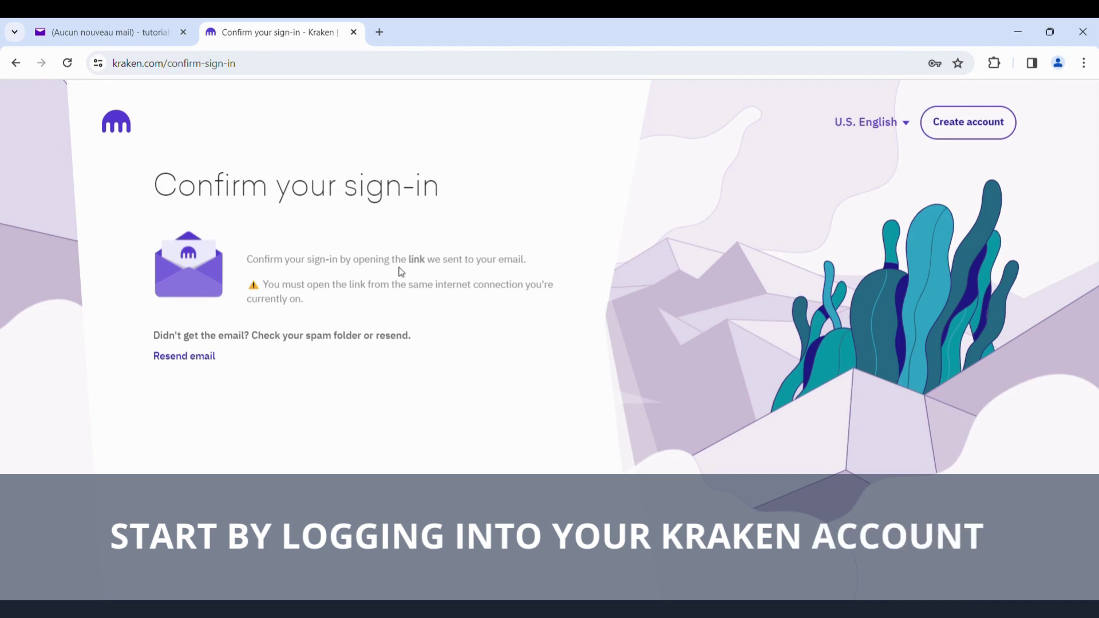
Open Kraken's 'Confirm your sign-in' email in Yahoo Mail and confirm the sign-in.
left_click(139, 40)
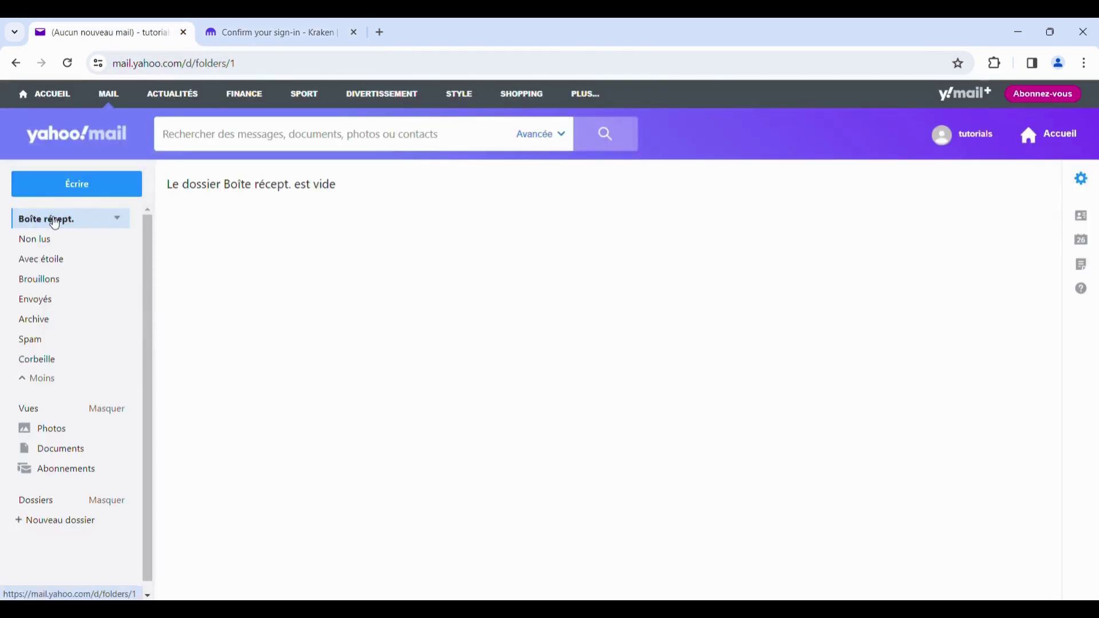
left_click(54, 223)
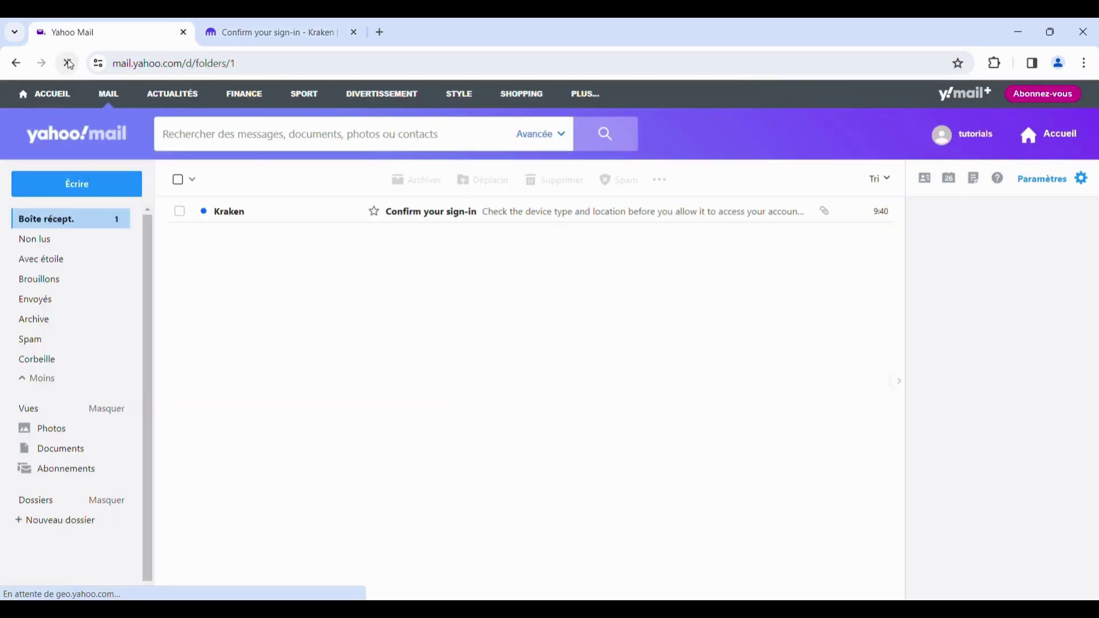
left_click(314, 222)
scroll(520, 449, "down", 4)
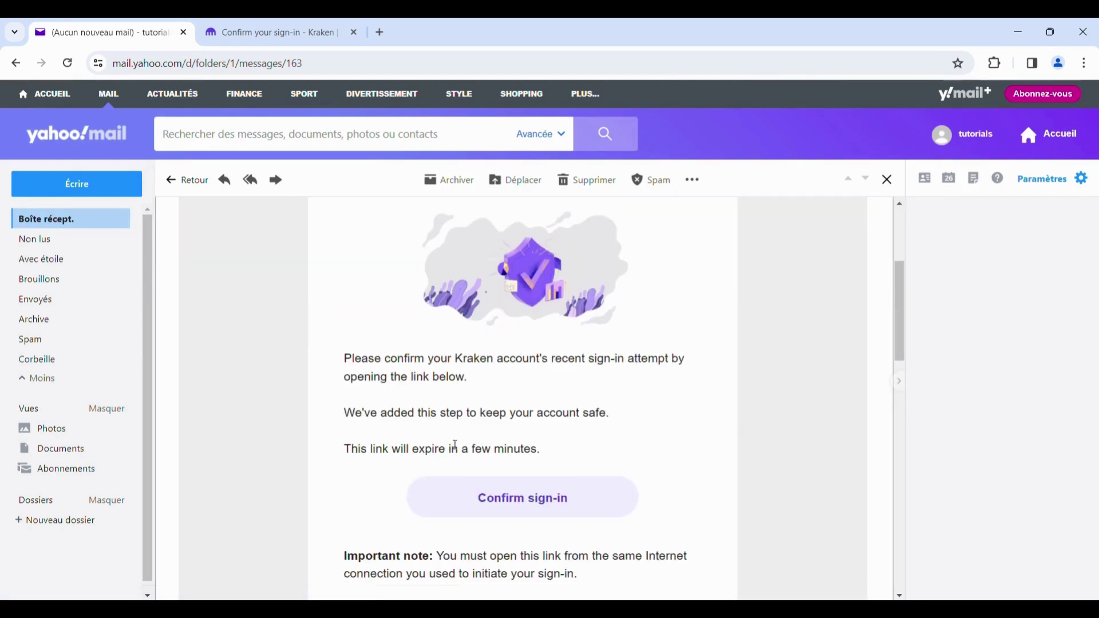
left_click(528, 507)
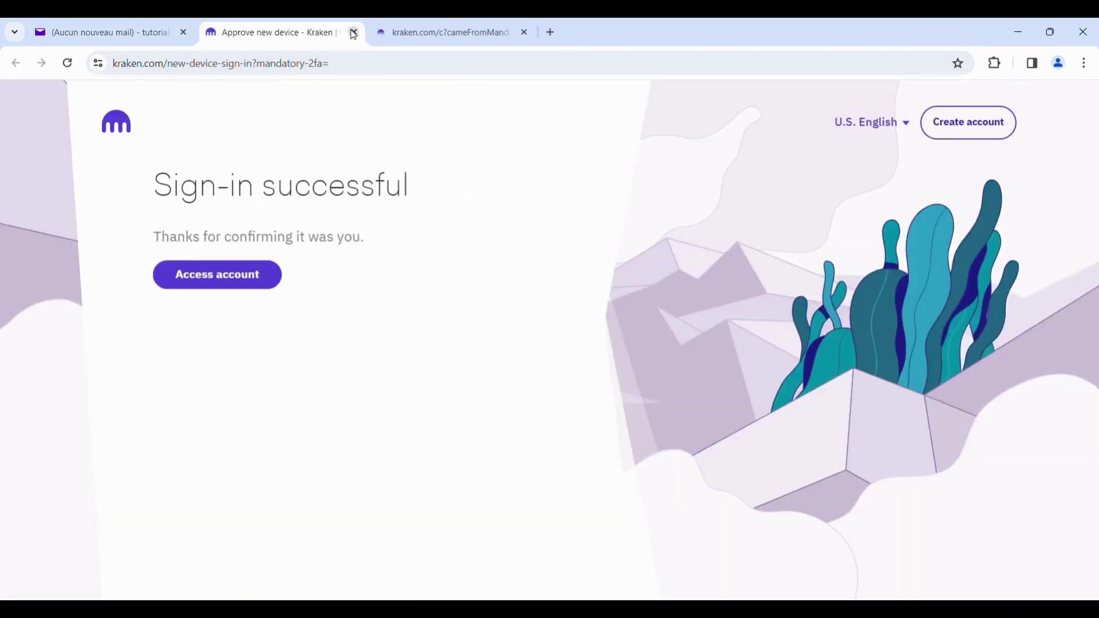
Go to Kraken's Security settings from the profile menu and start enabling sign-in 2FA.
left_click(353, 32)
left_click(277, 34)
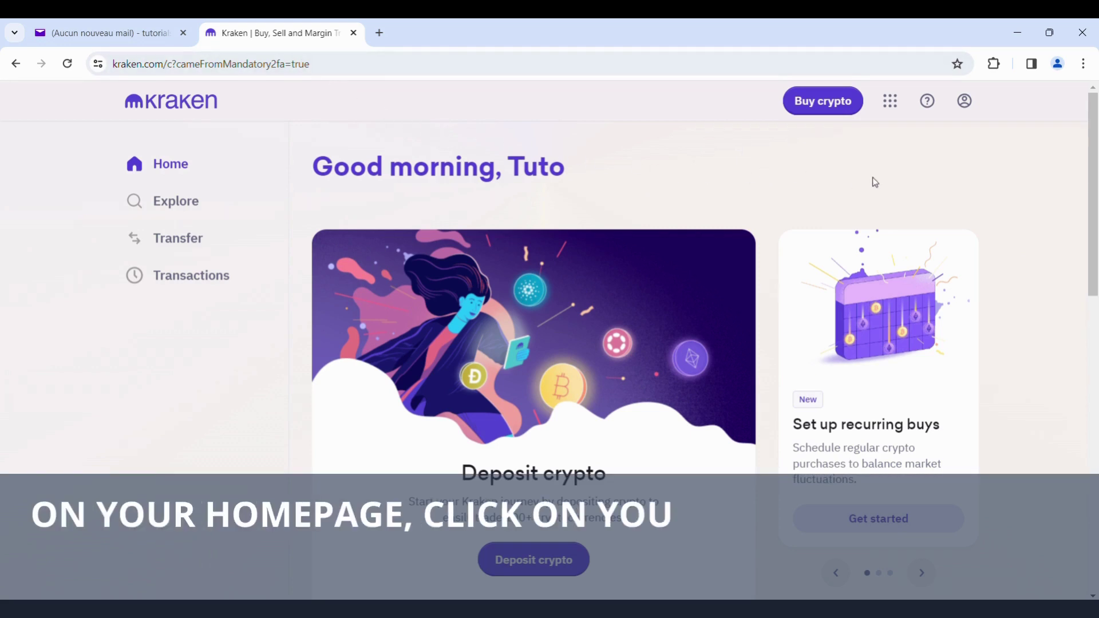
left_click(962, 114)
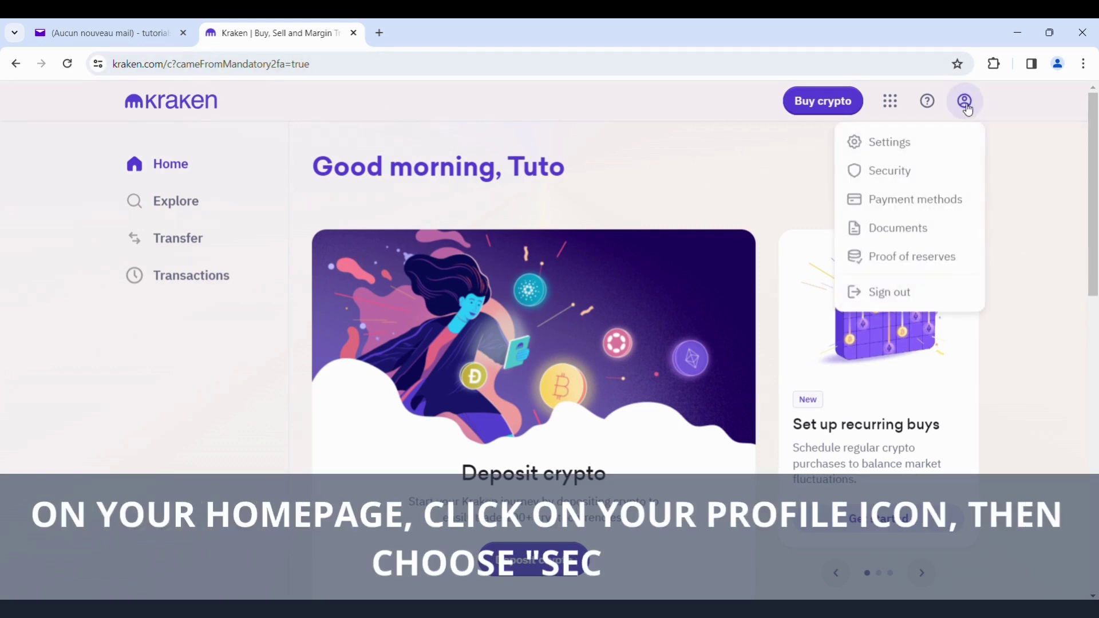
left_click(899, 179)
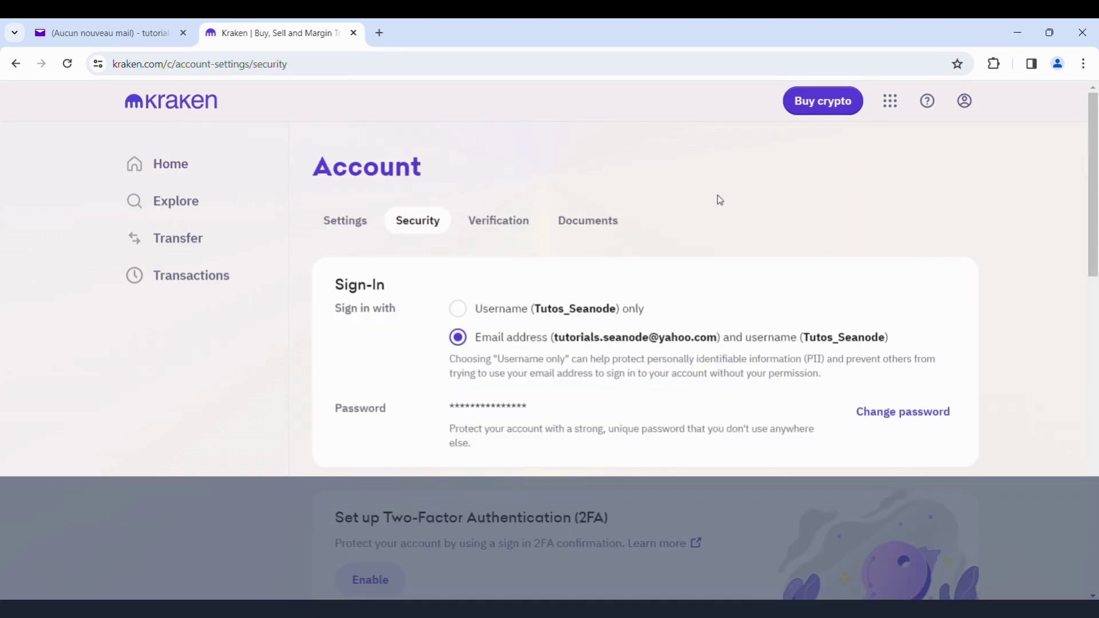
scroll(565, 194, "down", 3)
scroll(565, 194, "down", 2)
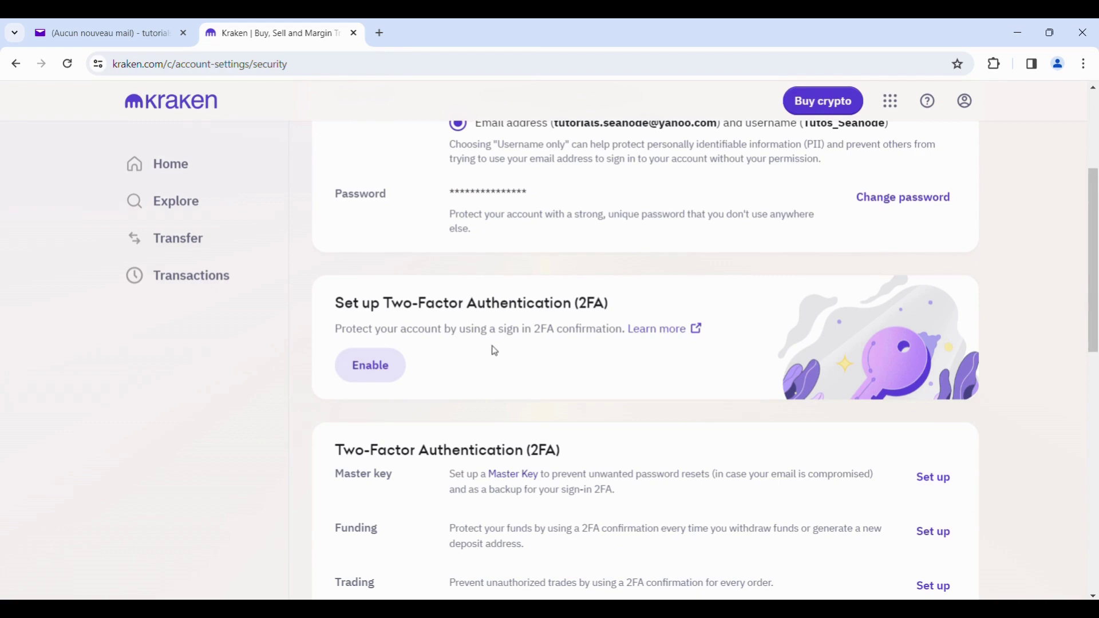
left_click(370, 376)
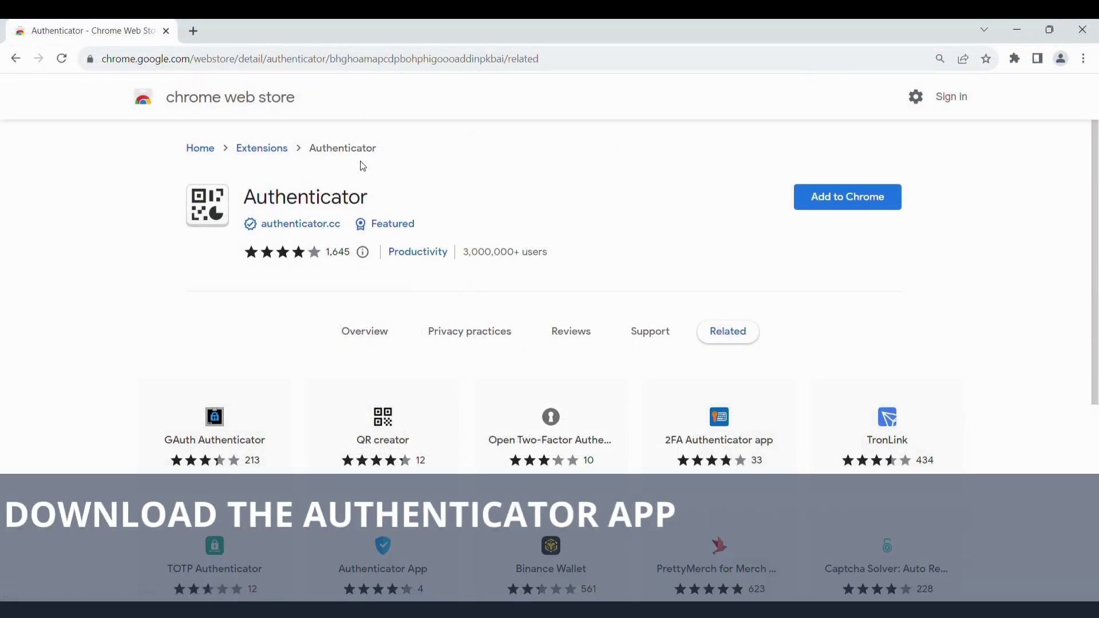
Install the Authenticator extension from the Chrome Web Store.
left_click(853, 205)
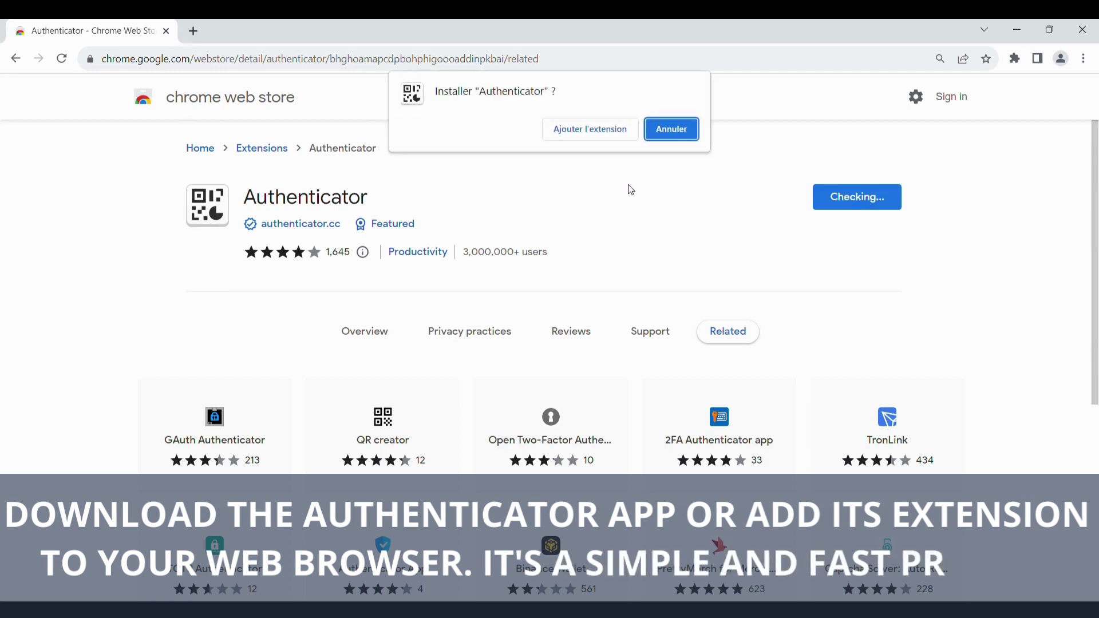
left_click(596, 128)
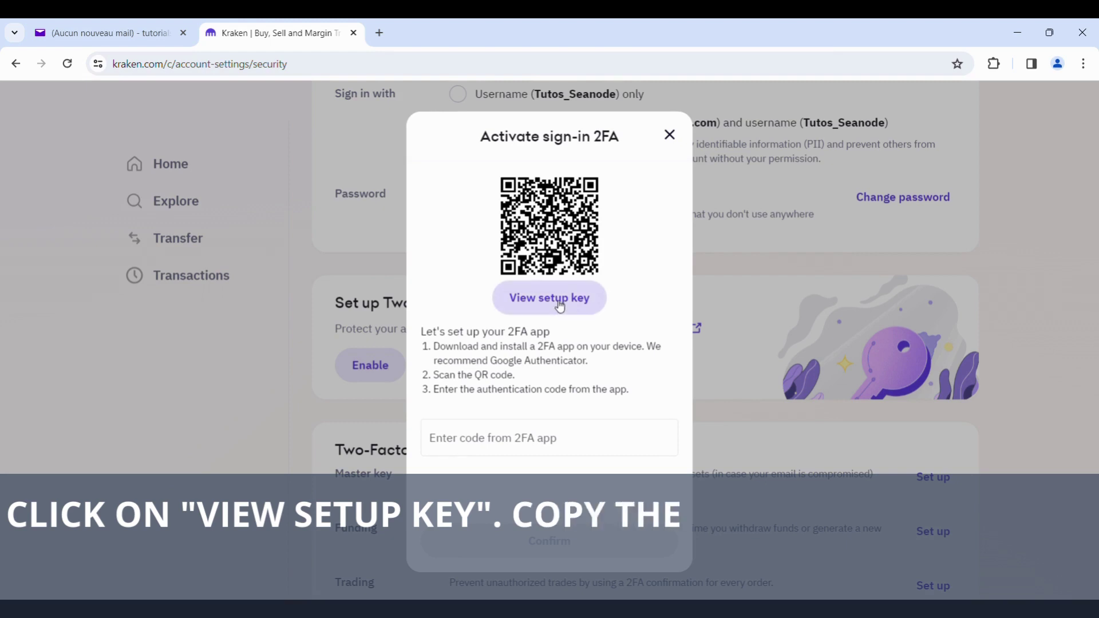
Reveal the sign-in 2FA setup key as text and copy it.
left_click(560, 305)
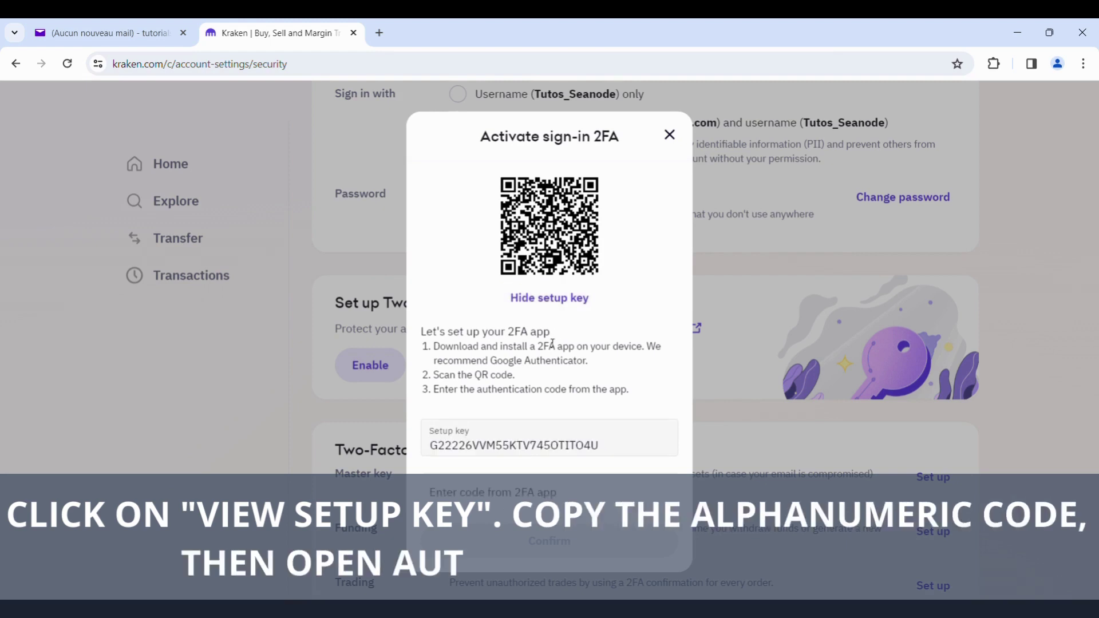
double_click(506, 445)
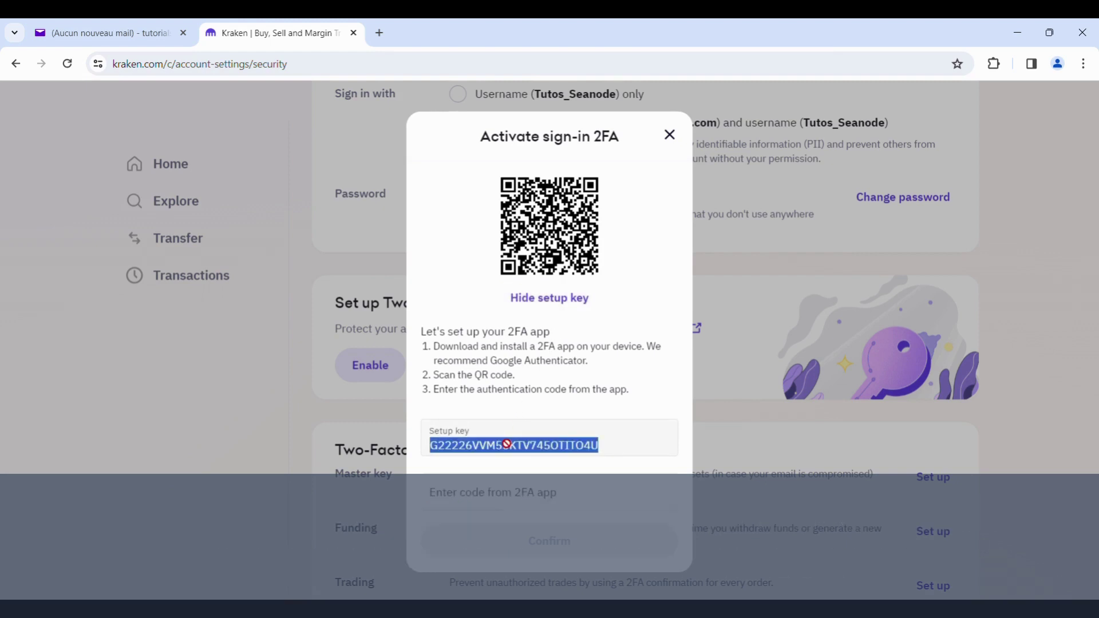
right_click(510, 449)
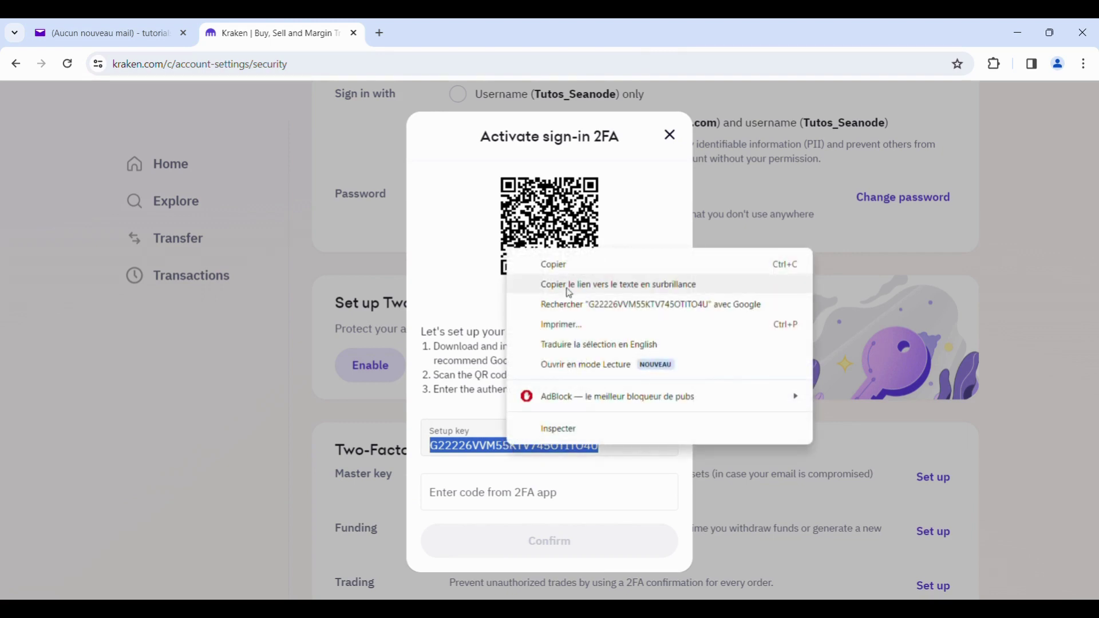
left_click(574, 269)
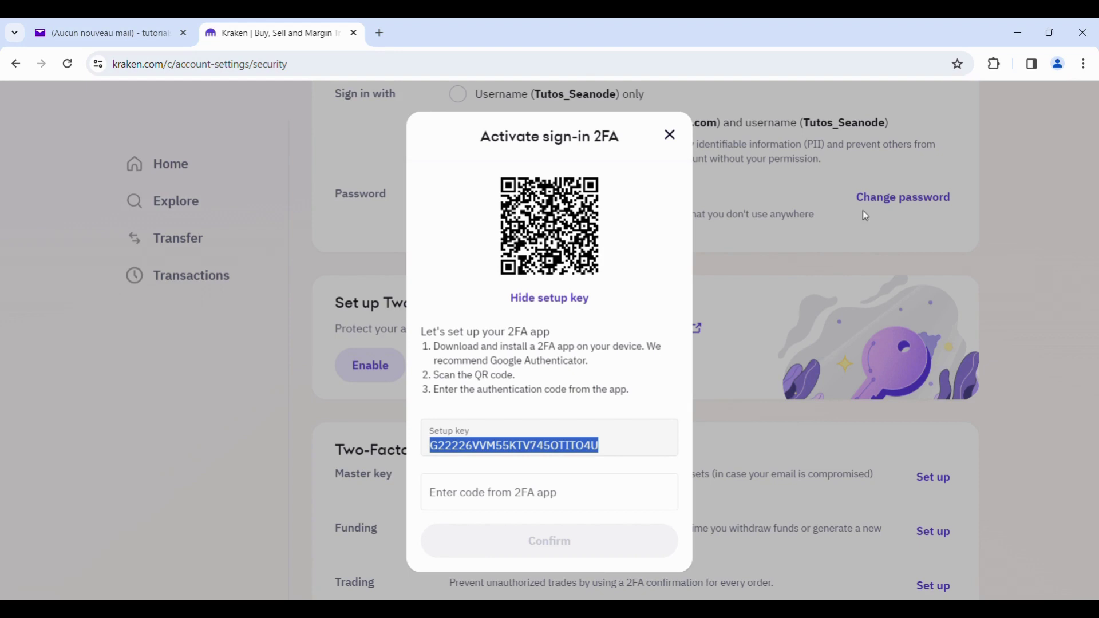
Add a manual 'Kraken' account to Authenticator using the copied setup key as secret.
left_click(996, 66)
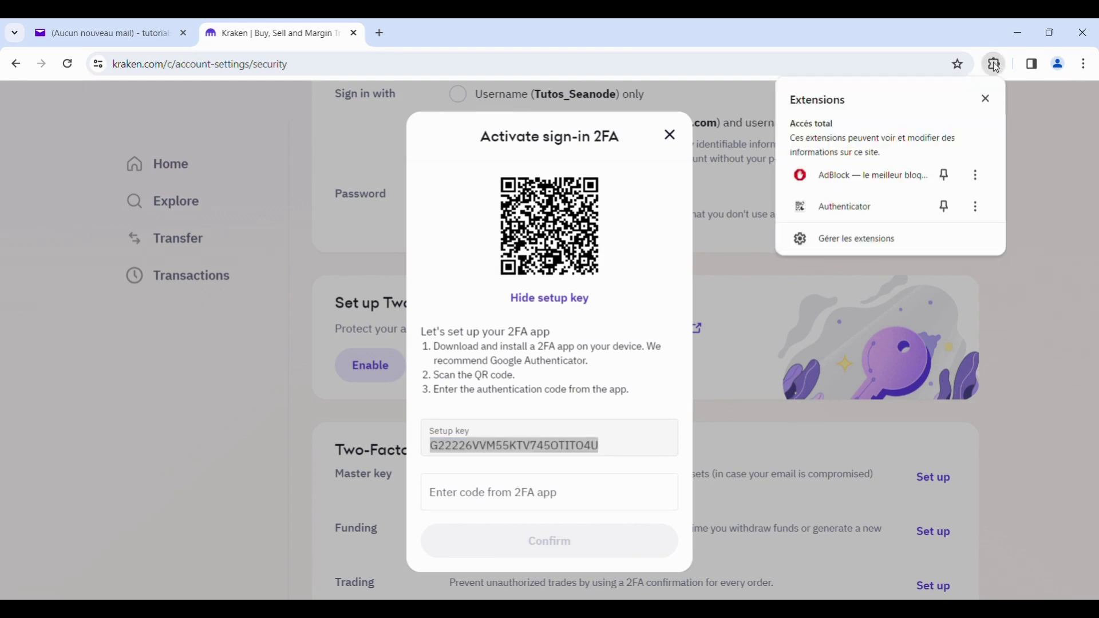
left_click(866, 210)
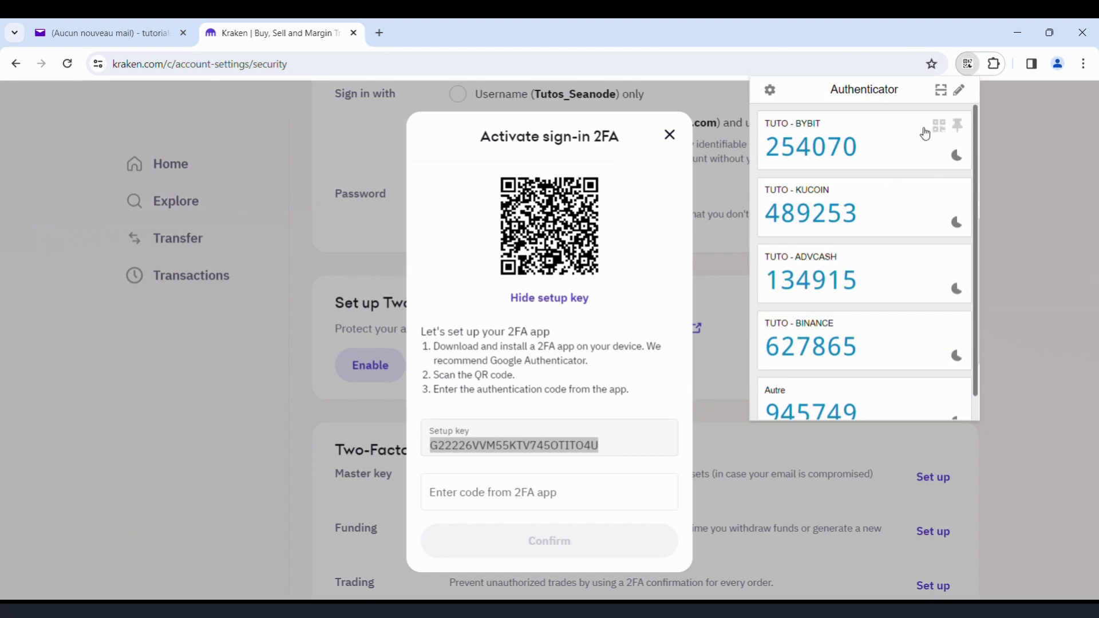
left_click(960, 90)
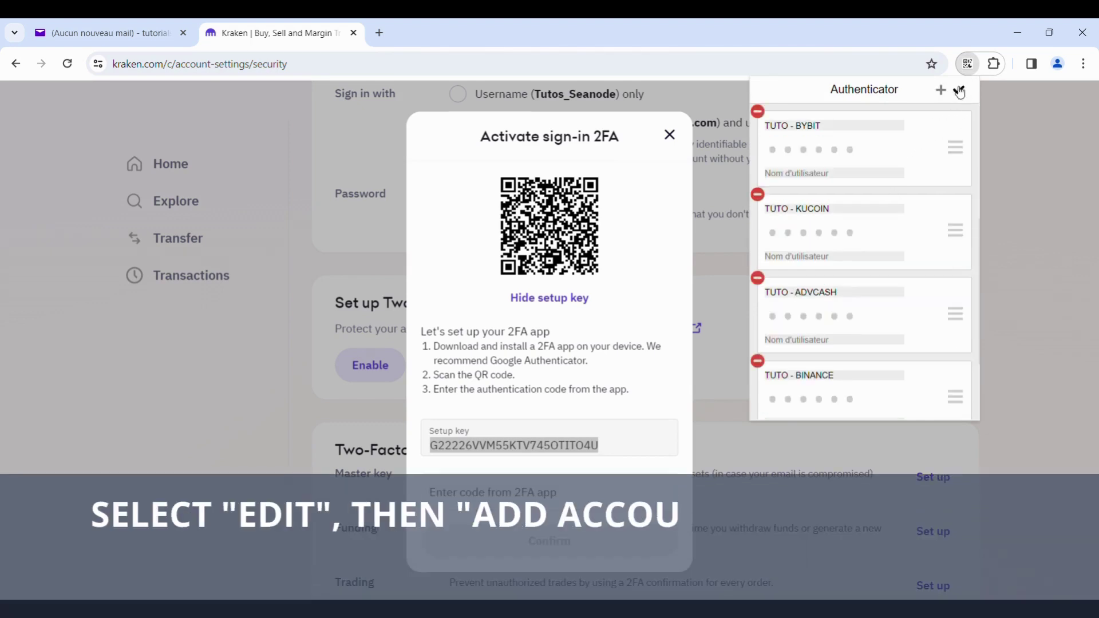
left_click(941, 91)
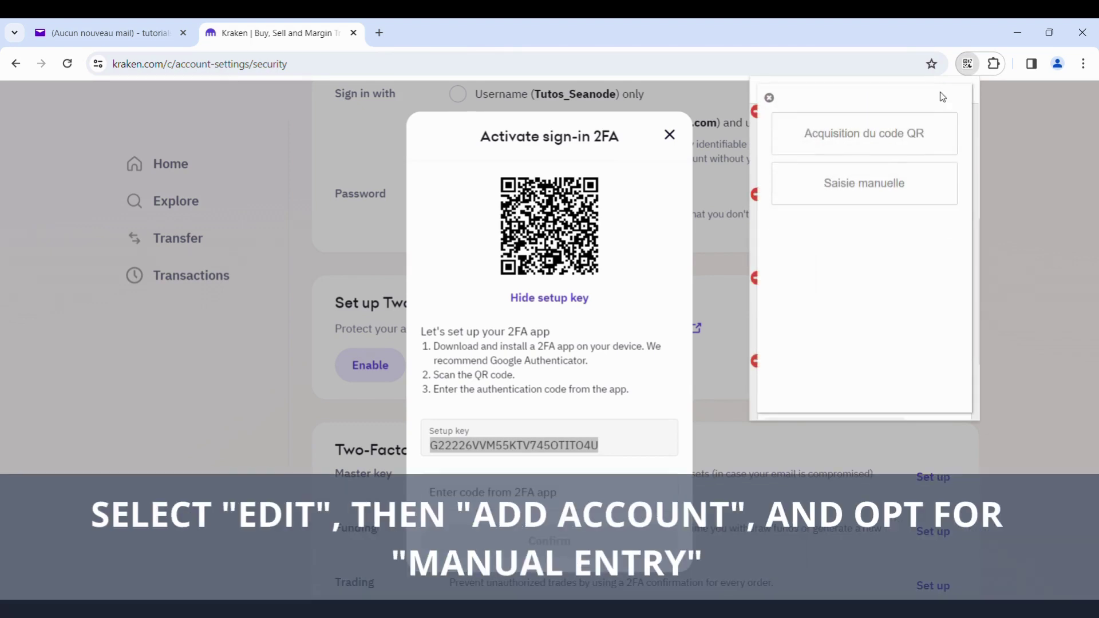
left_click(874, 198)
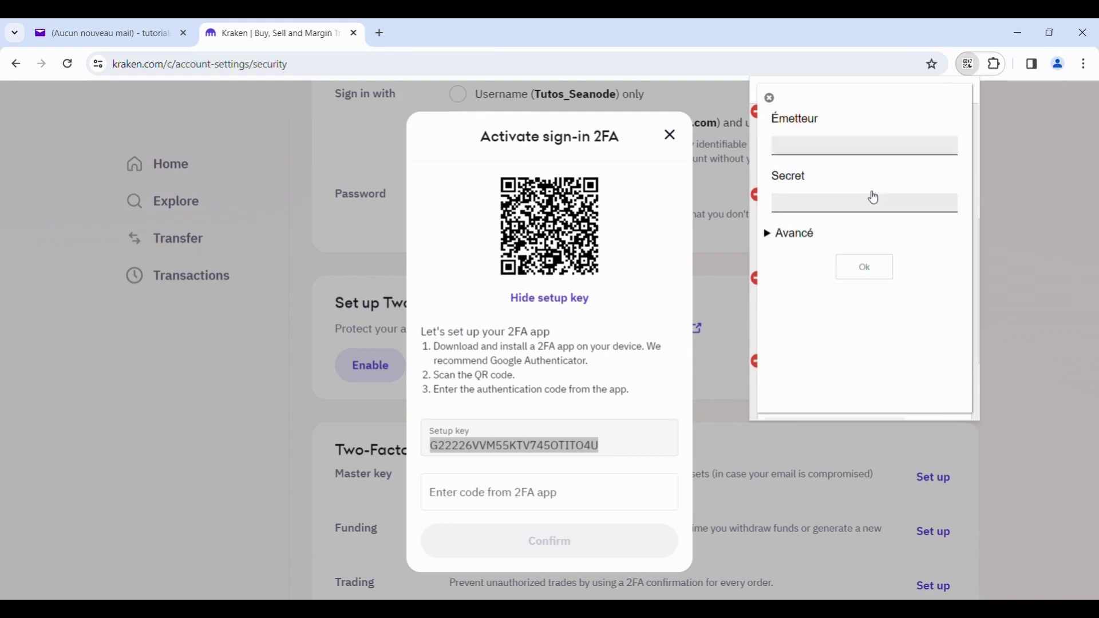
type("K")
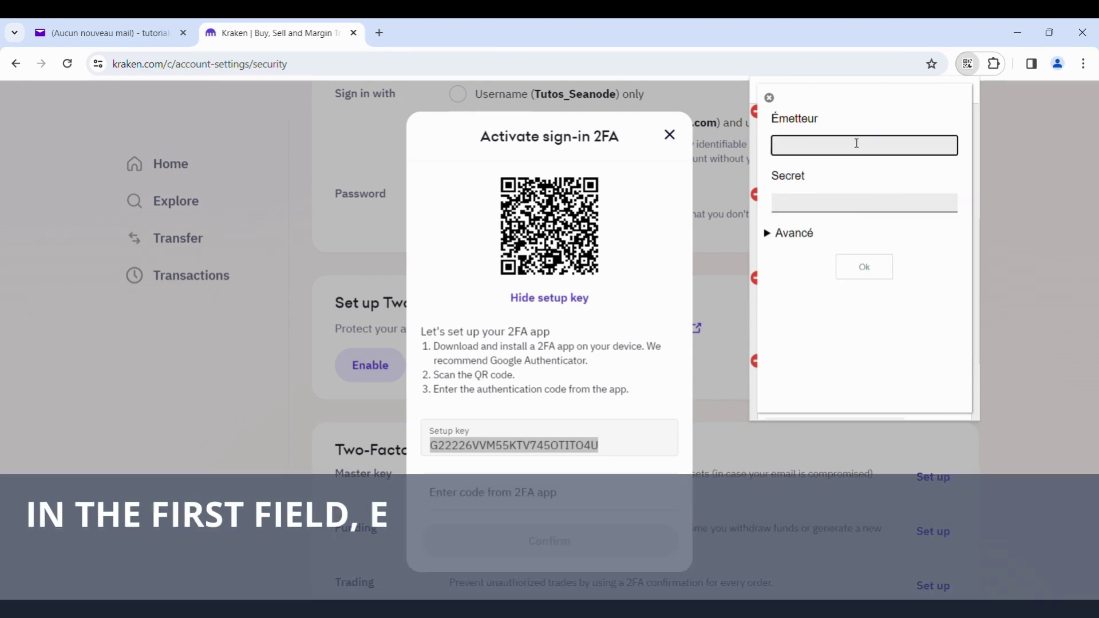
type("raken")
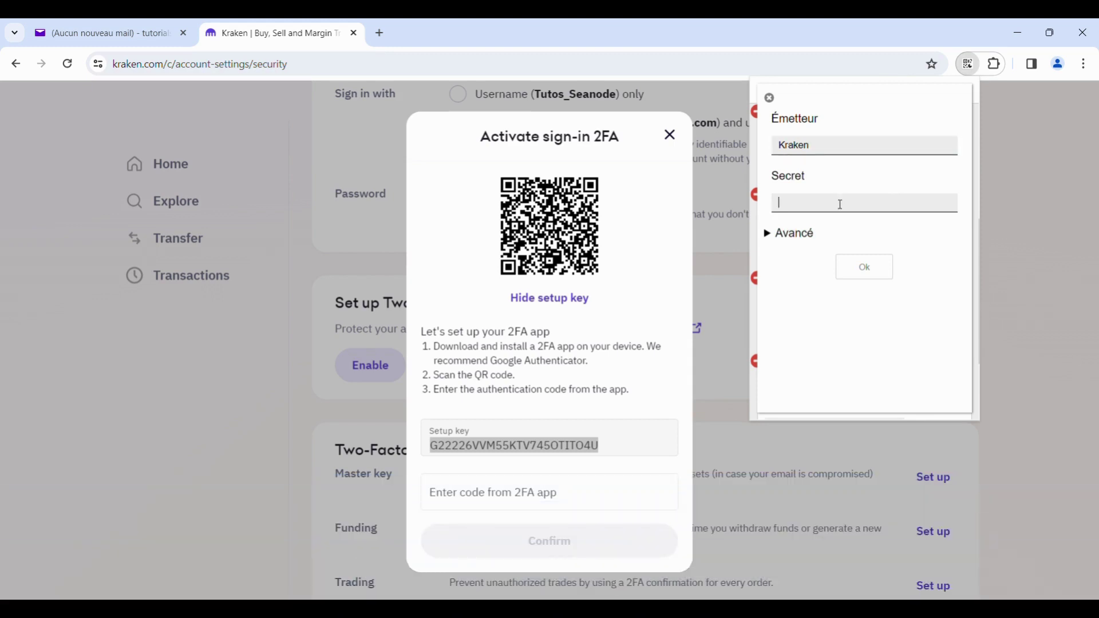
left_click(840, 205)
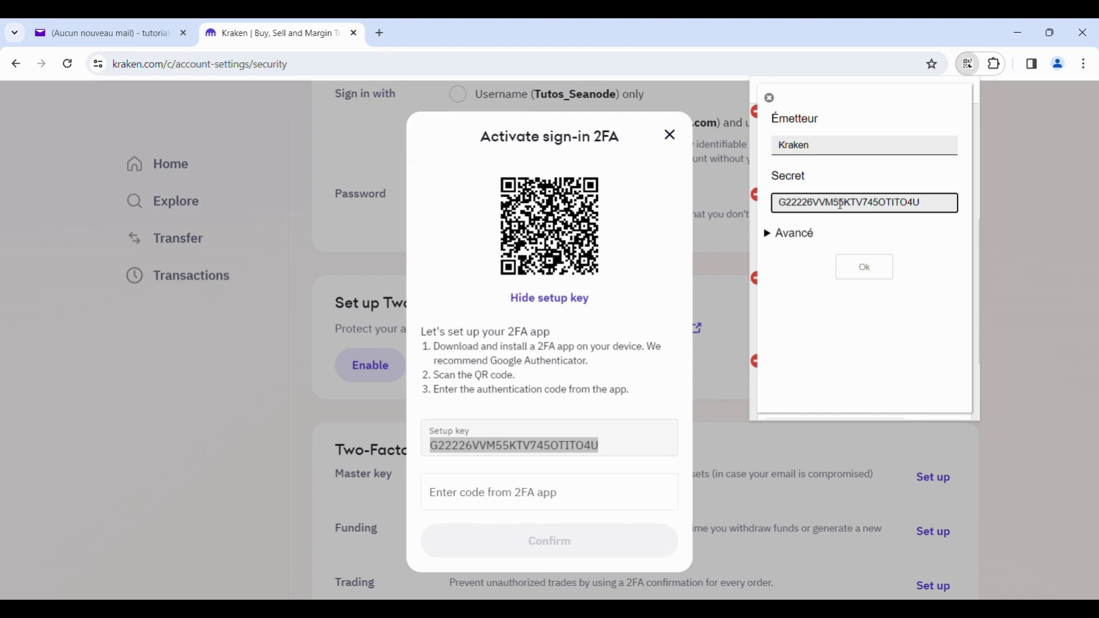
left_click(866, 273)
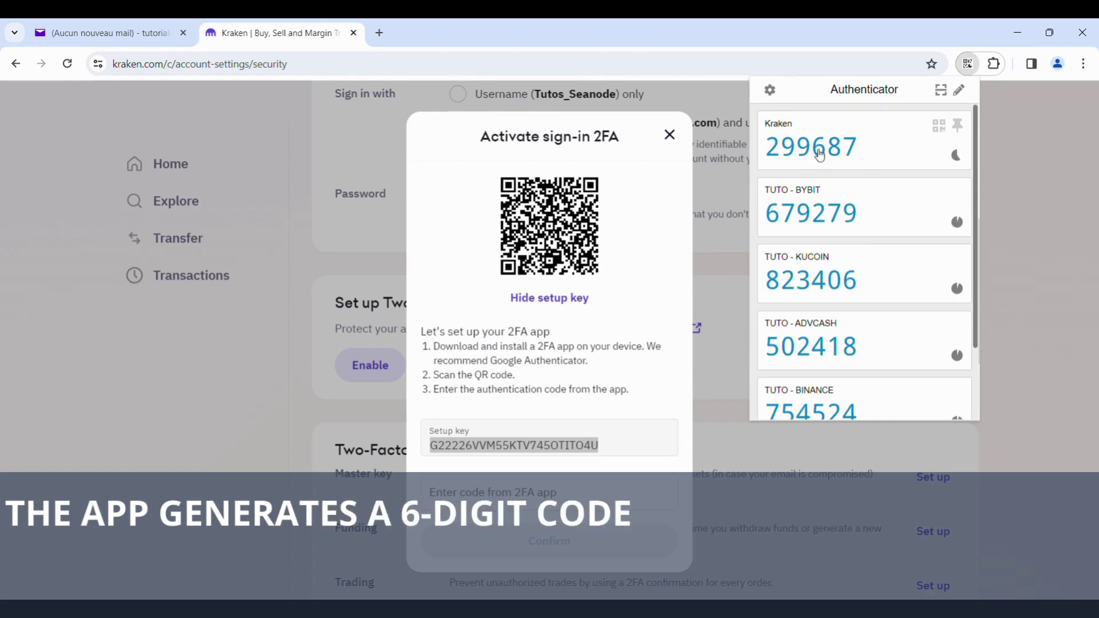
Copy the Kraken 6-digit code into the sign-in 2FA field and confirm activation.
left_click(818, 152)
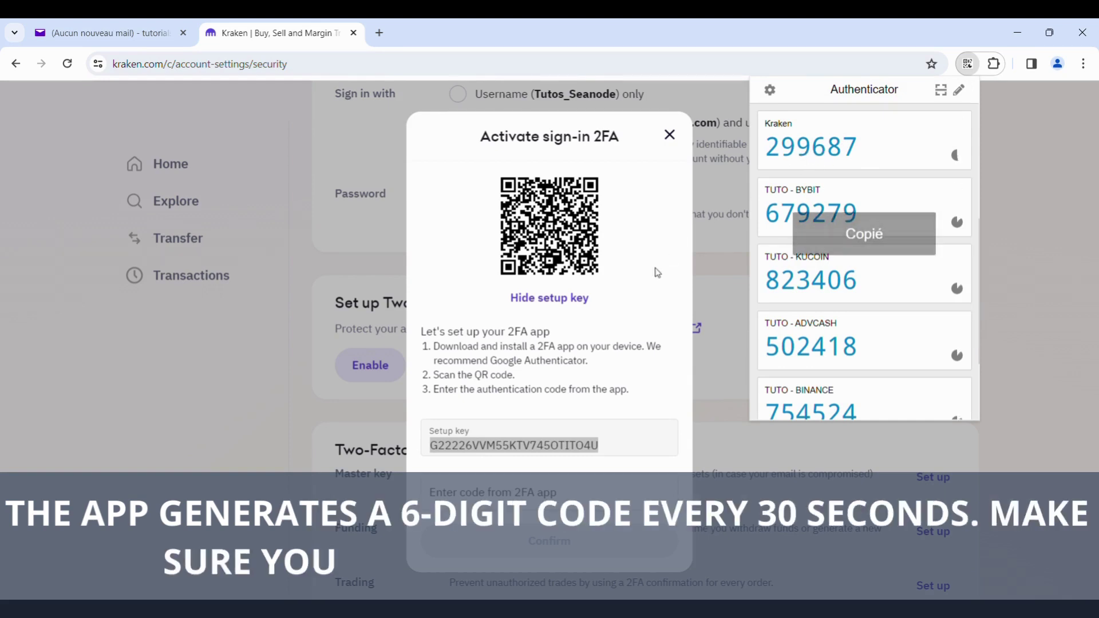
left_click(562, 492)
key("ctrl+v")
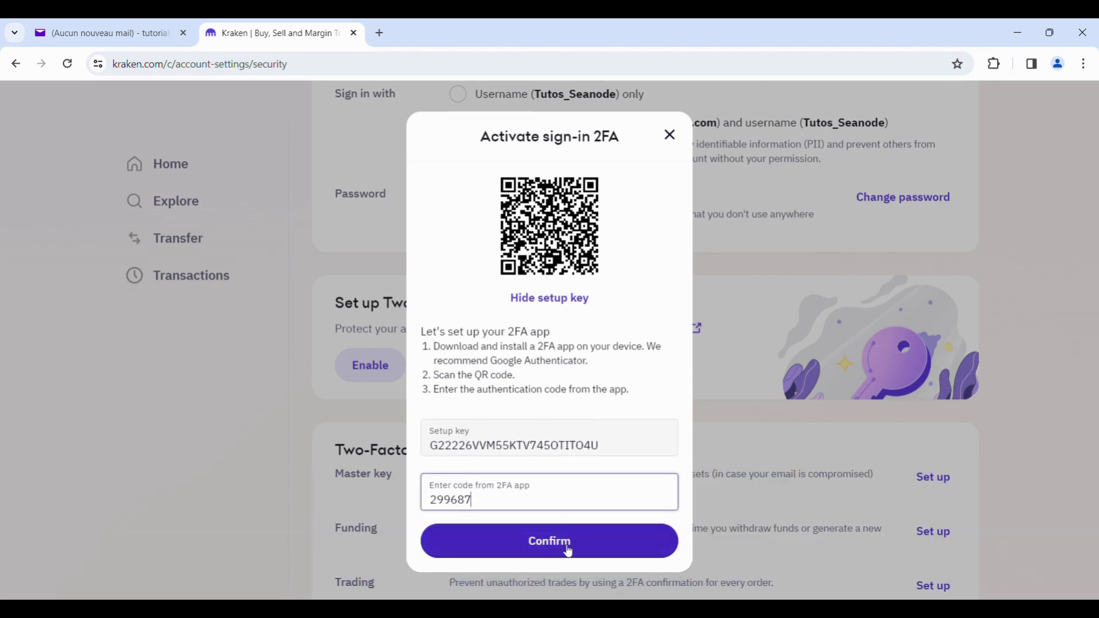
left_click(568, 551)
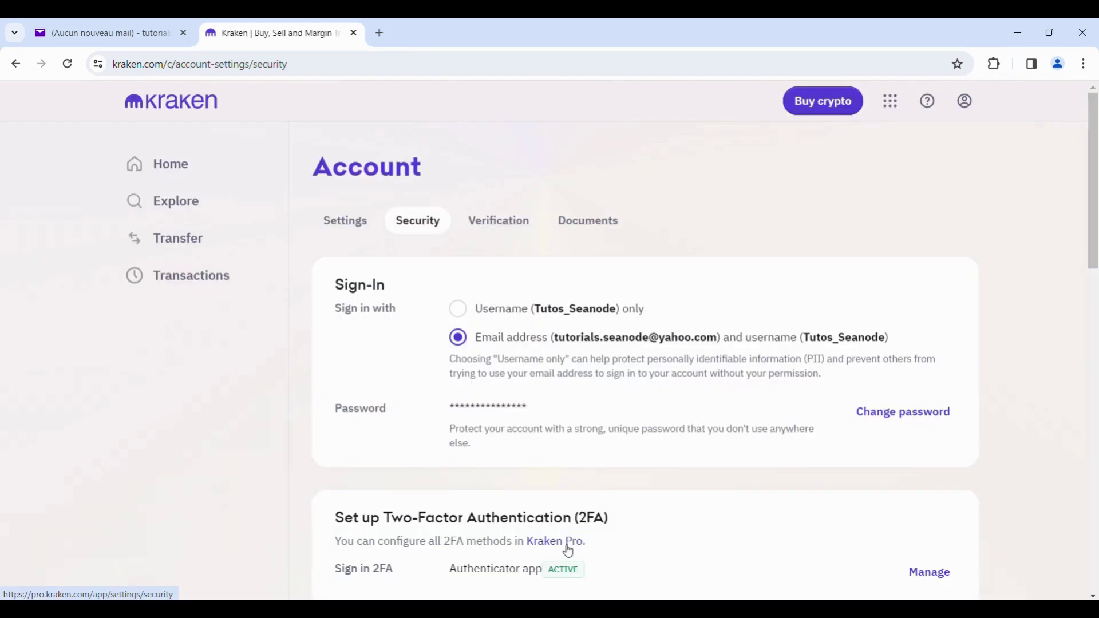
scroll(581, 487, "down", 3)
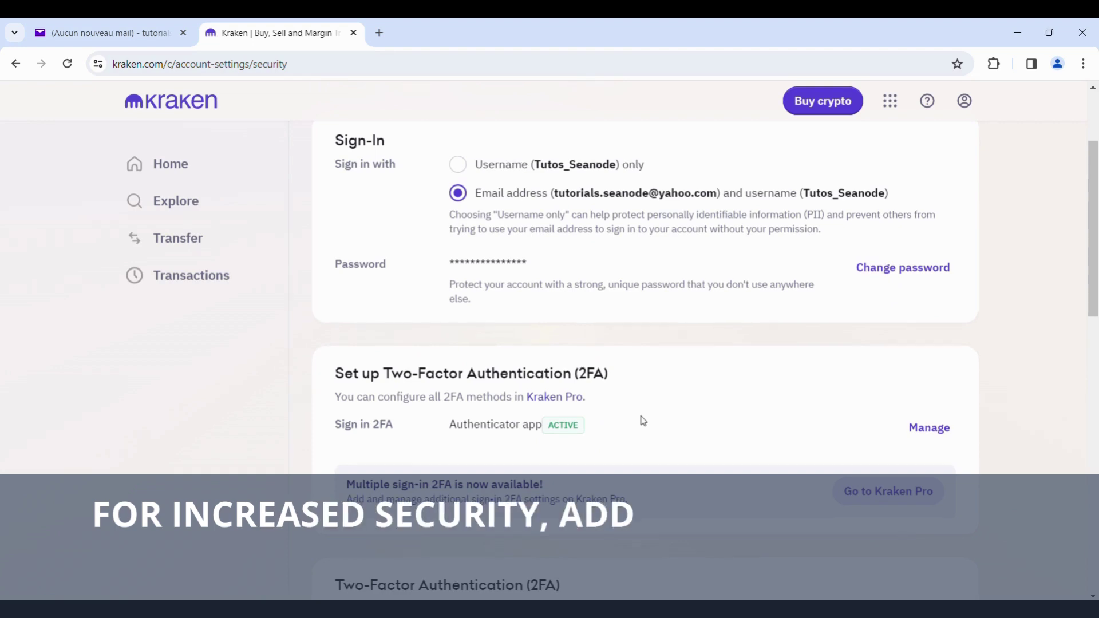
scroll(640, 420, "down", 3)
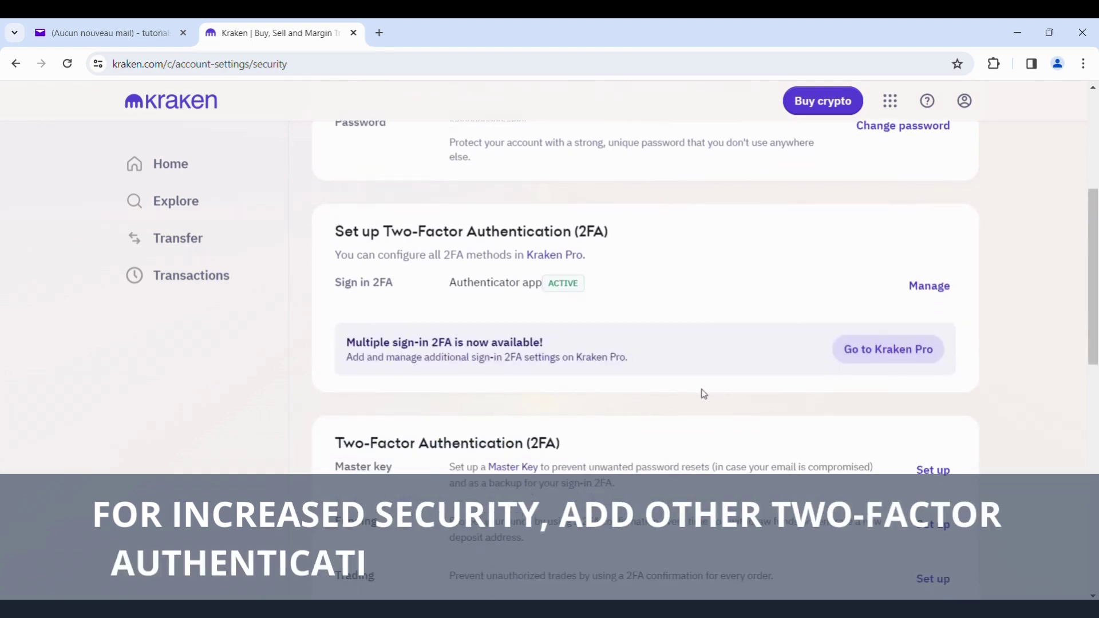
scroll(709, 390, "down", 2)
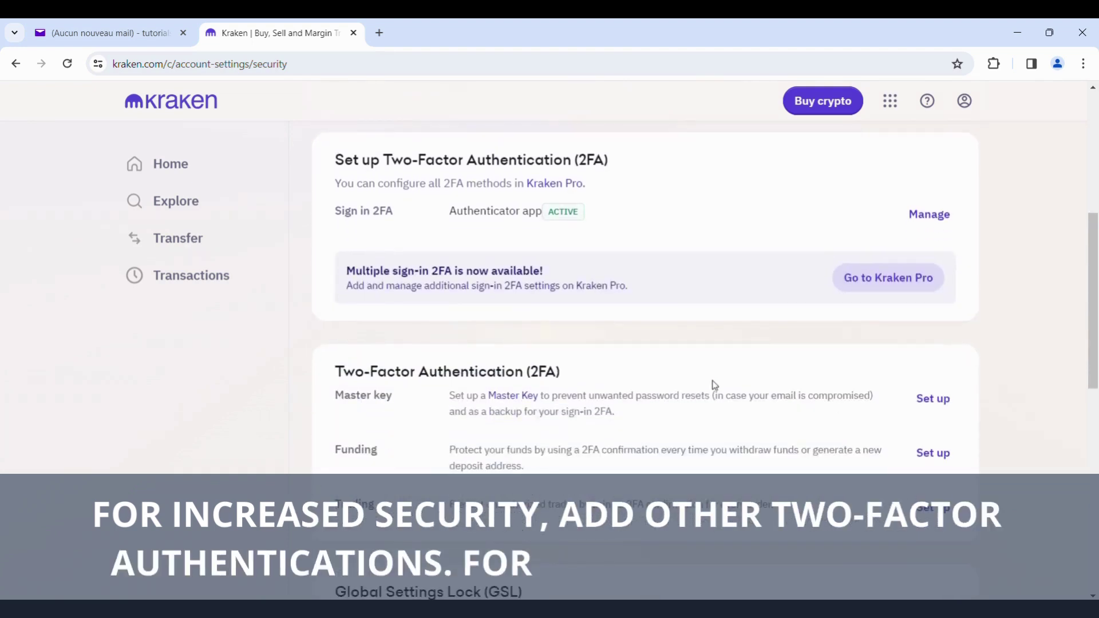
Open Kraken Pro's Security settings and scroll to the Master Key, Funding and Trading 2FA options.
left_click(891, 290)
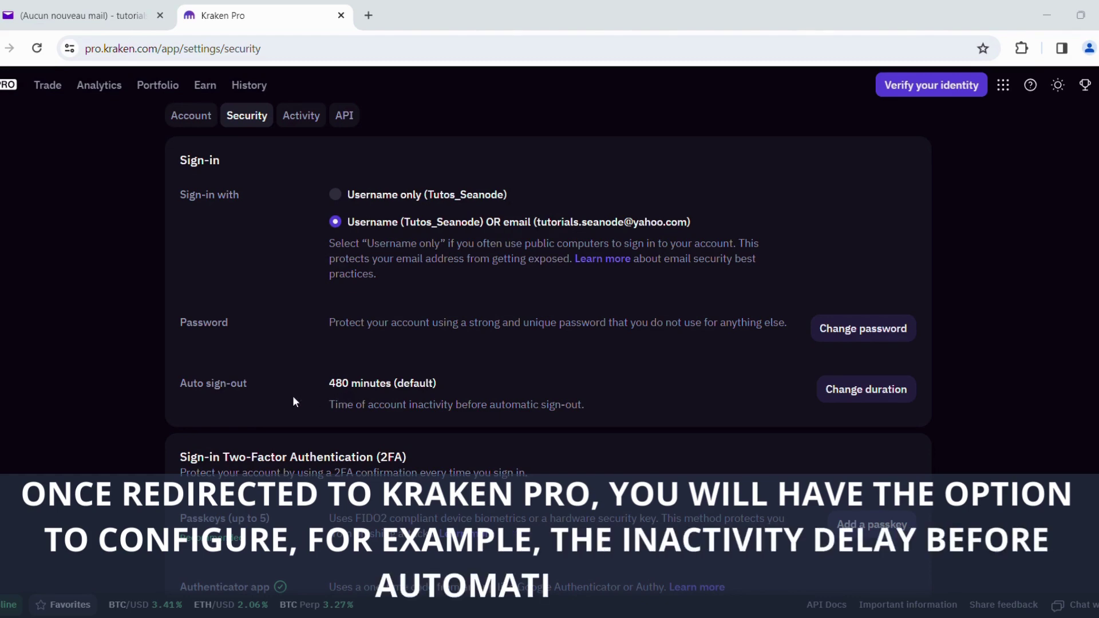
scroll(295, 400, "down", 3)
scroll(295, 400, "down", 5)
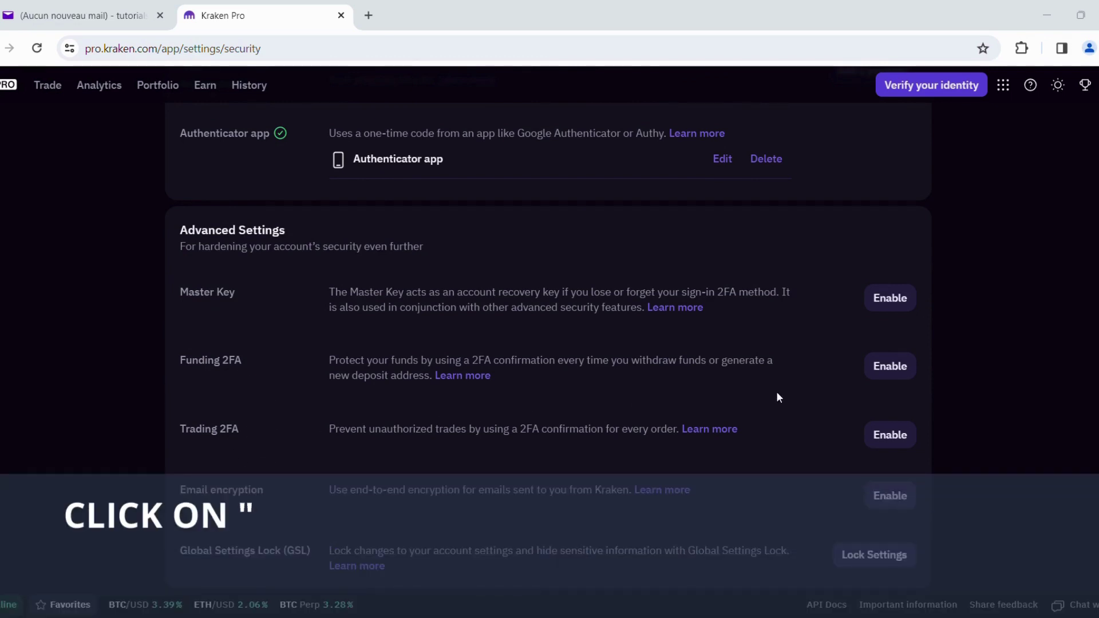
Start funding 2FA with an authenticator app and scan its QR code into the Authenticator extension.
left_click(891, 367)
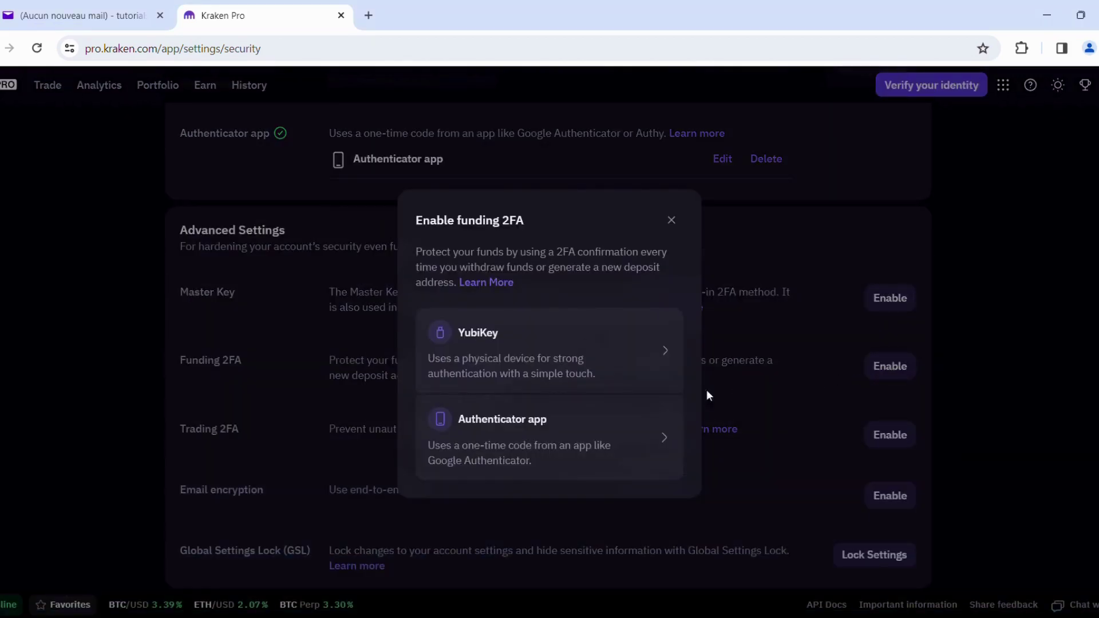
left_click(566, 441)
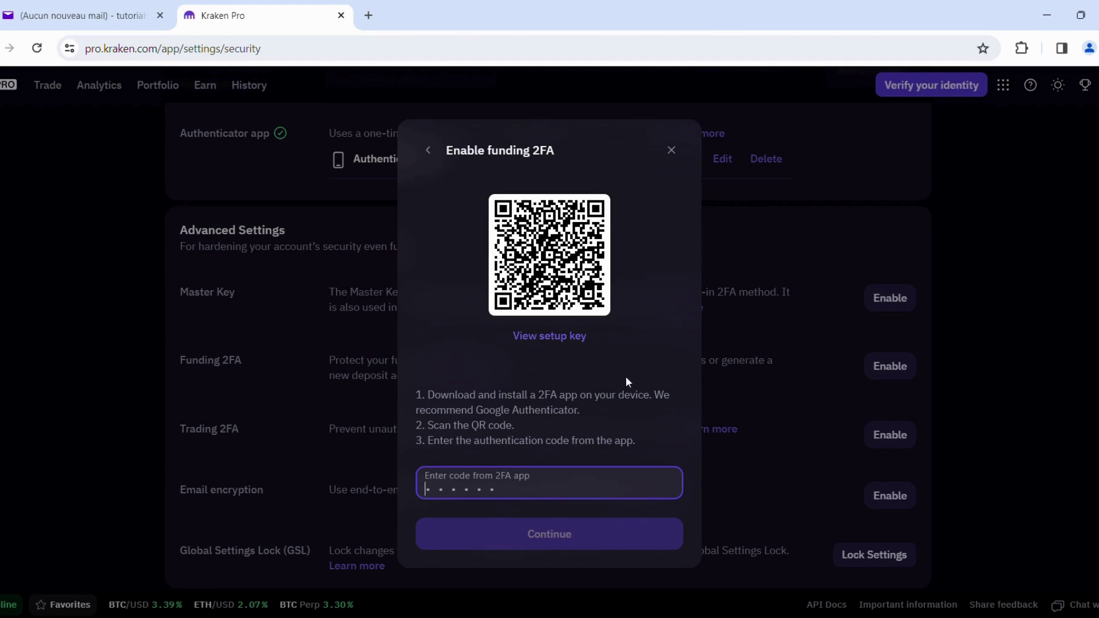
left_click(1023, 49)
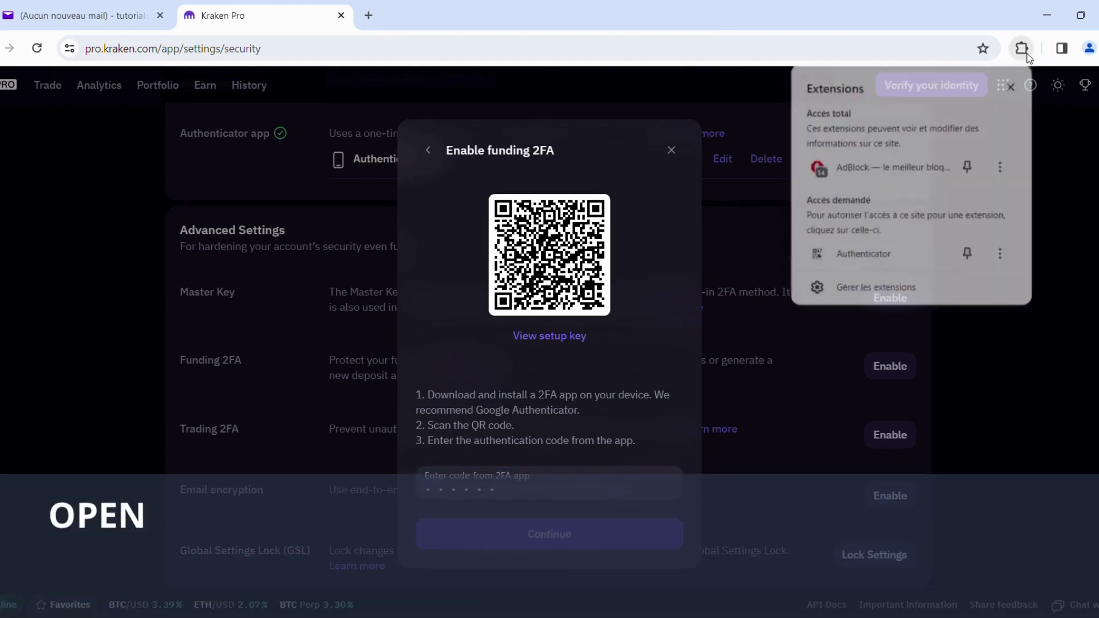
left_click(891, 256)
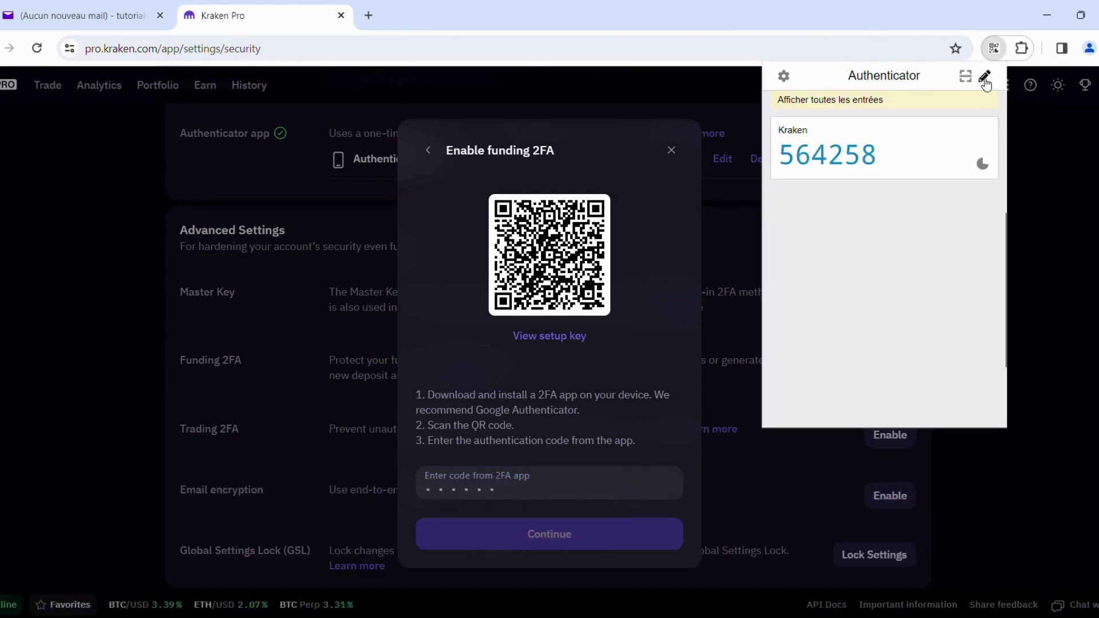
left_click(985, 80)
left_click(966, 77)
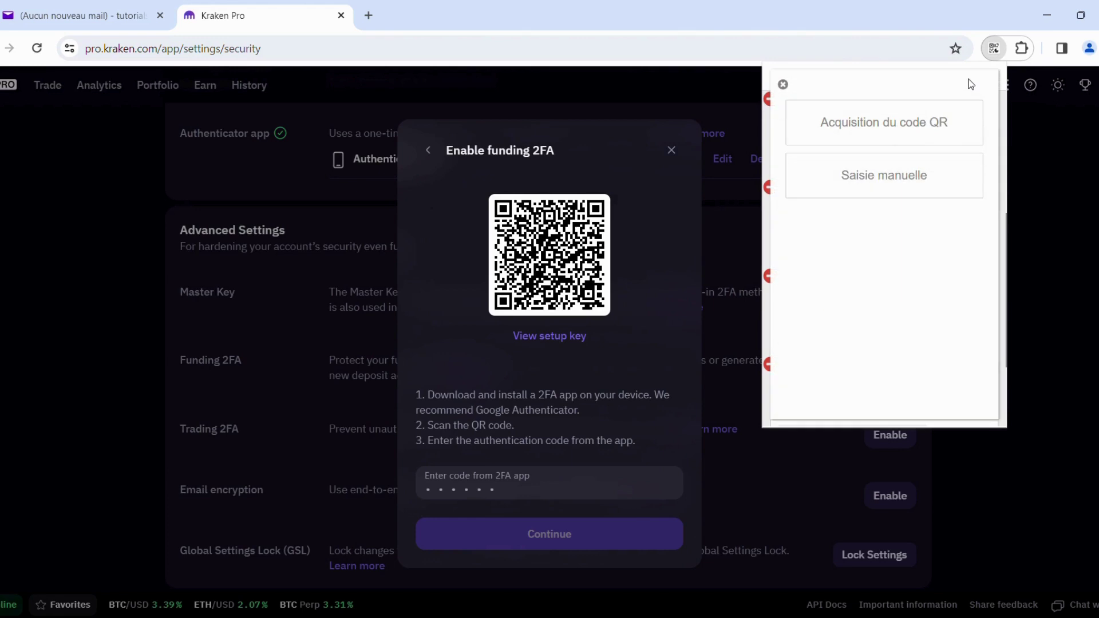
left_click(888, 133)
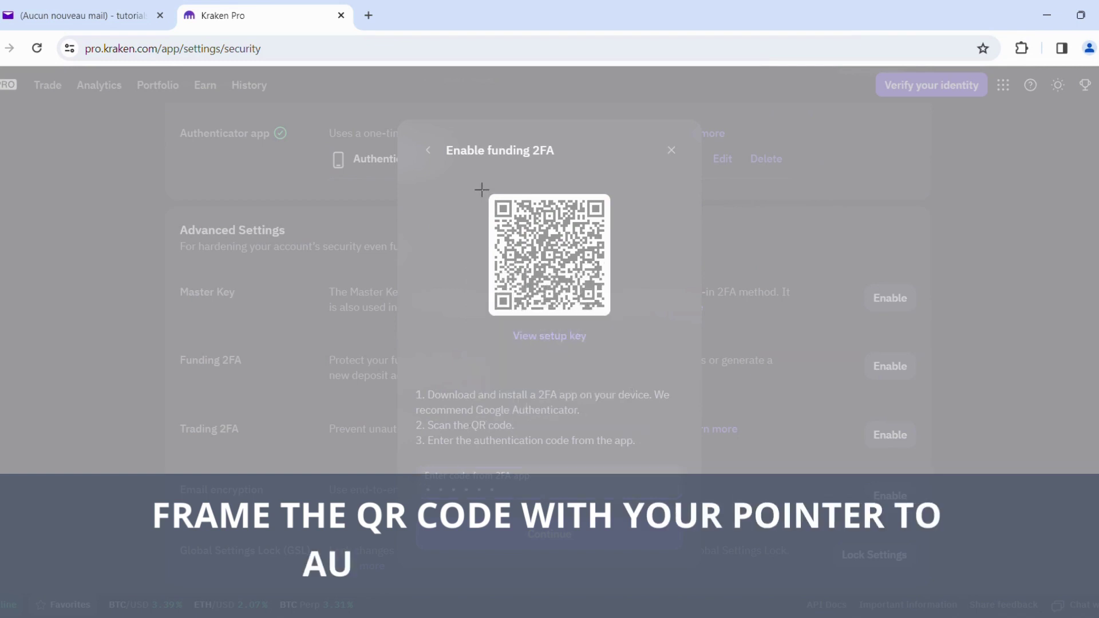
left_click_drag(482, 190, 616, 323)
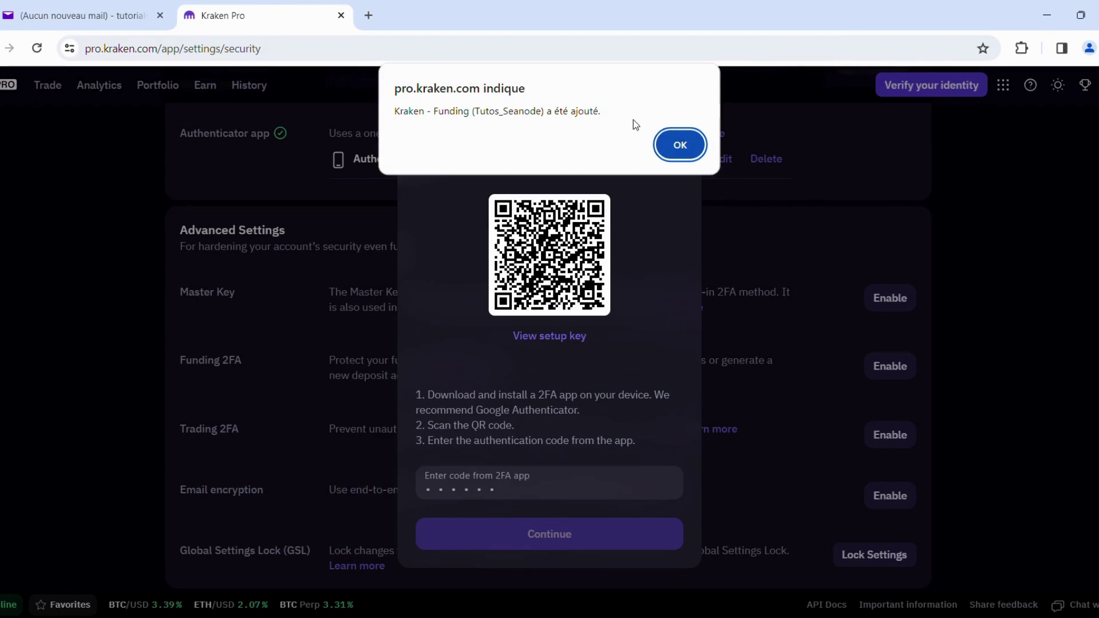
left_click(682, 147)
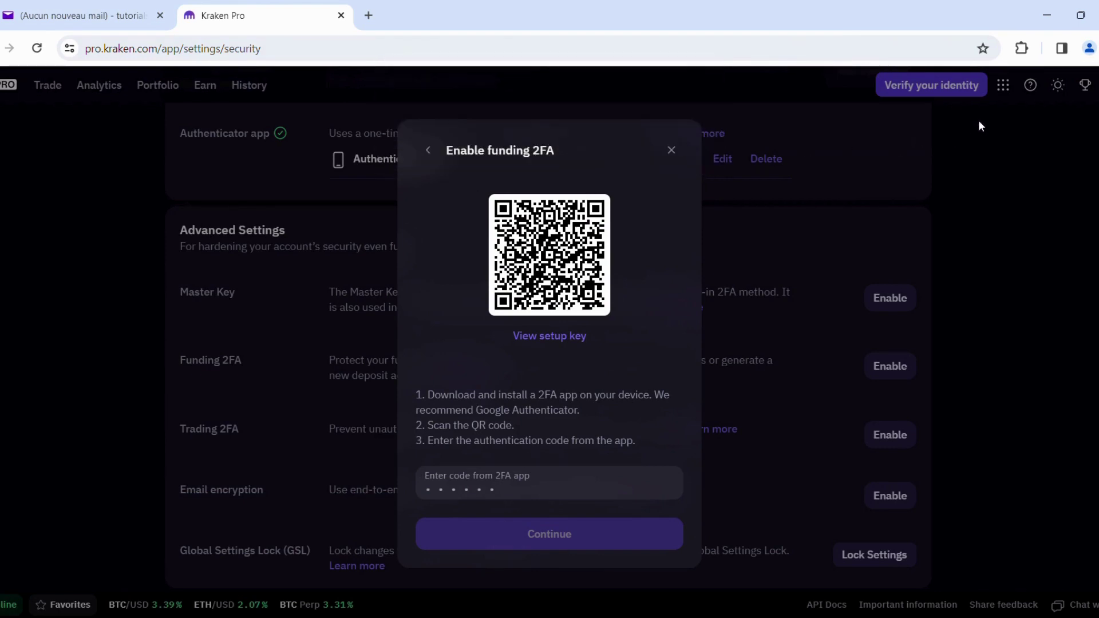
Enter the Kraken Funding code from Authenticator and require 2FA for deposits and withdrawals.
left_click(1023, 48)
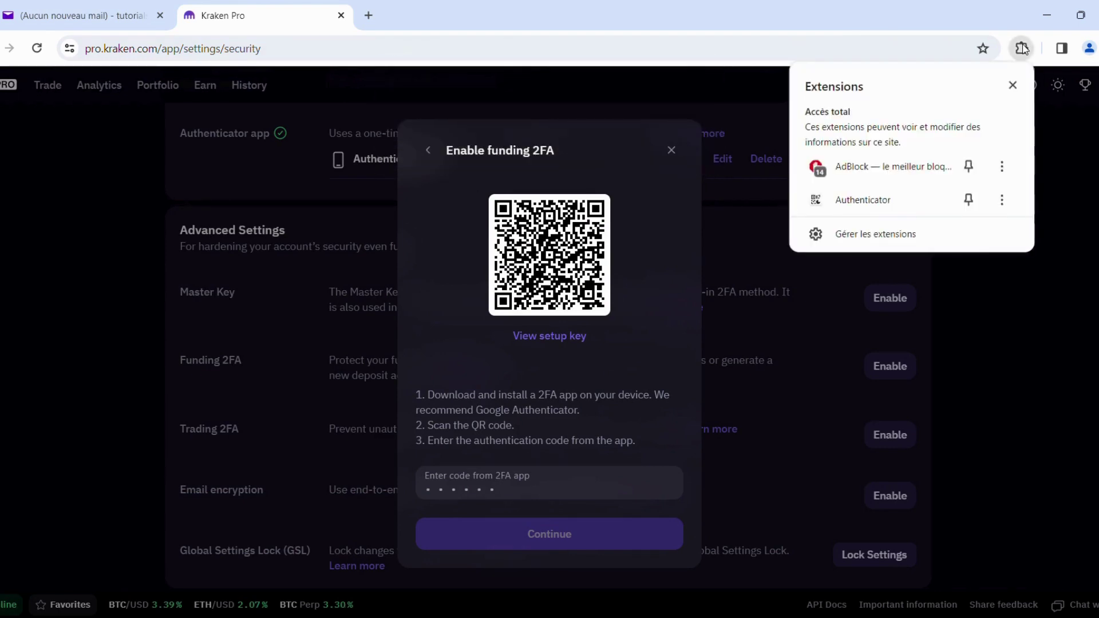
left_click(888, 206)
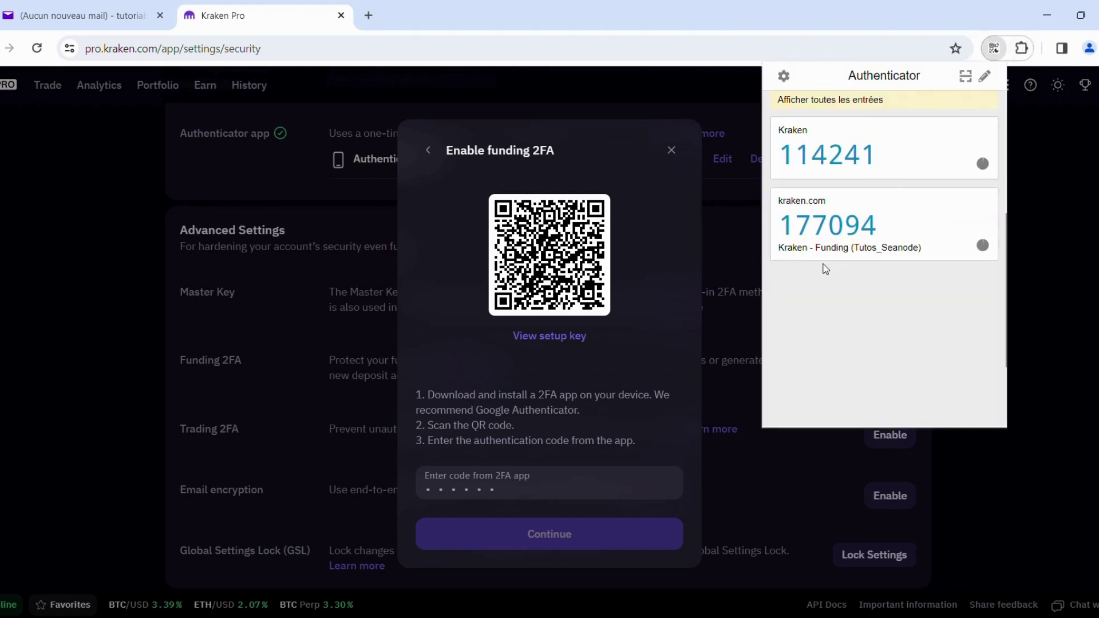
left_click(830, 226)
left_click(577, 488)
key("ctrl+v")
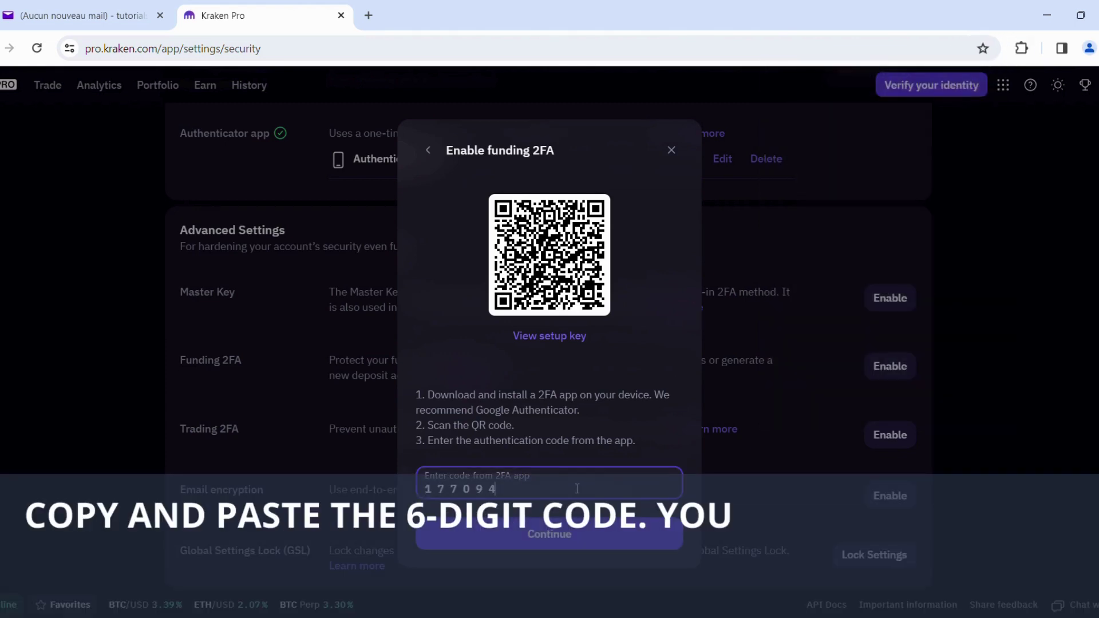
left_click(555, 540)
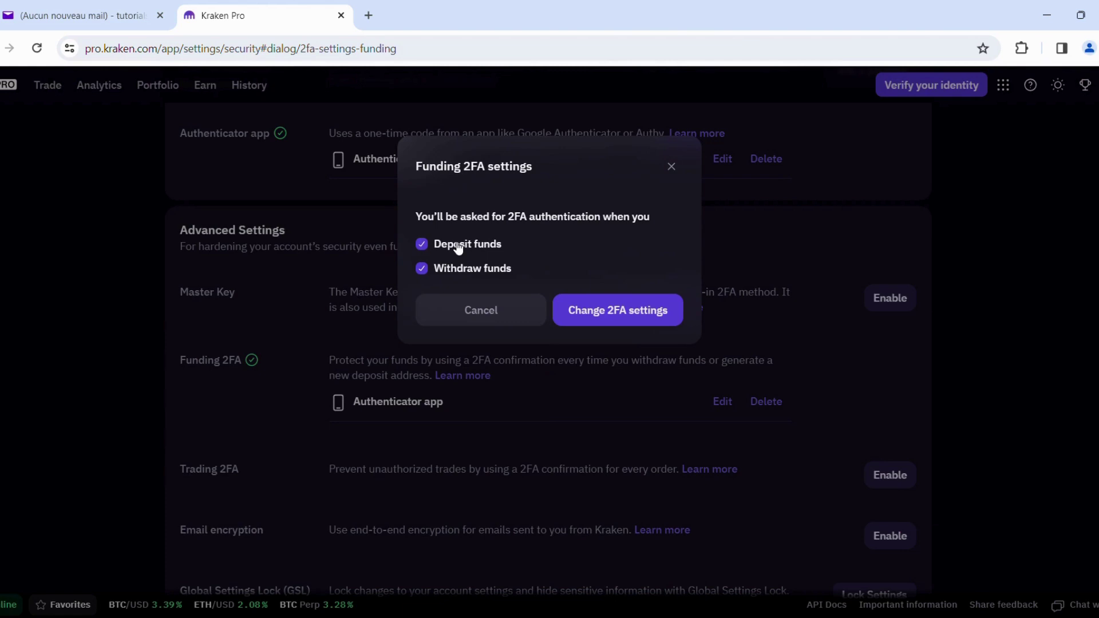
left_click(613, 316)
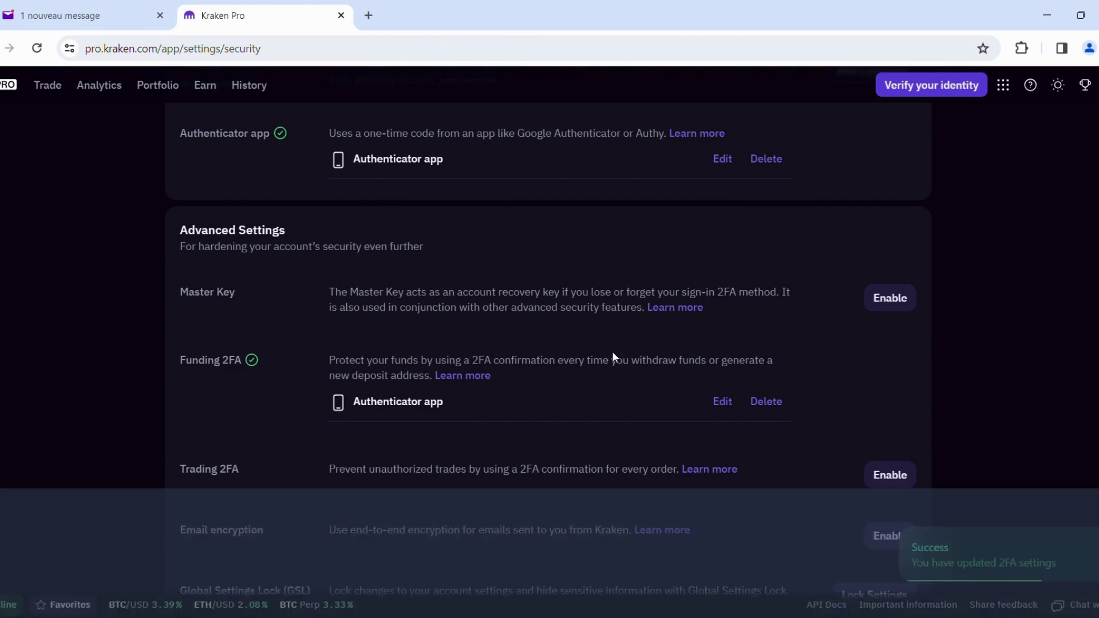
scroll(586, 346, "down", 1)
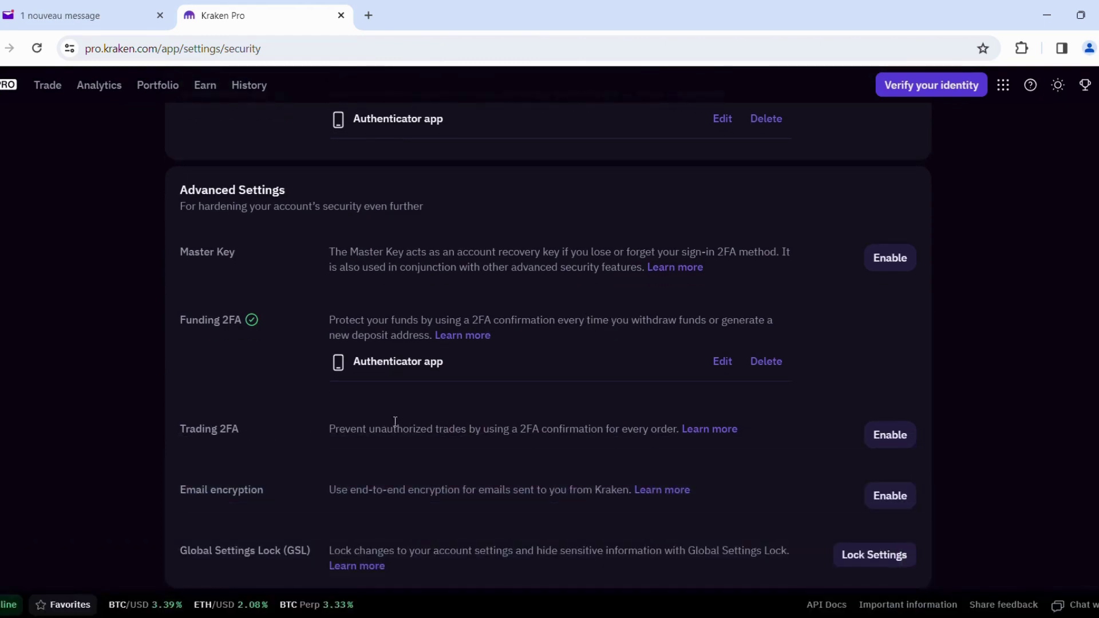
Start trading 2FA with an authenticator app and scan its QR code into Authenticator.
left_click(889, 436)
left_click(505, 345)
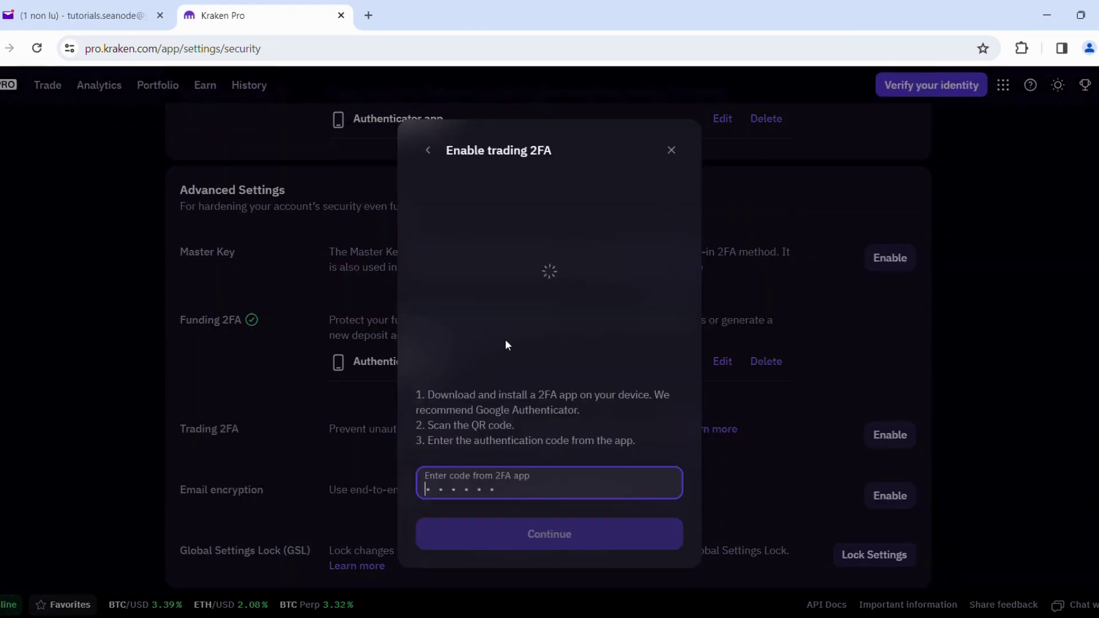
left_click(1021, 49)
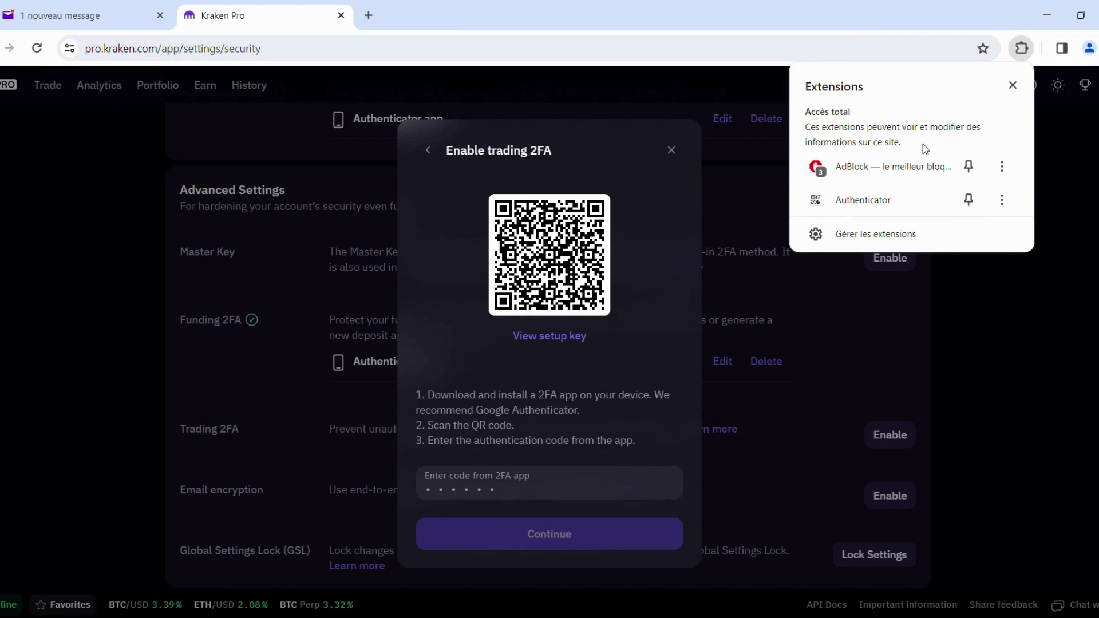
left_click(886, 204)
left_click(983, 78)
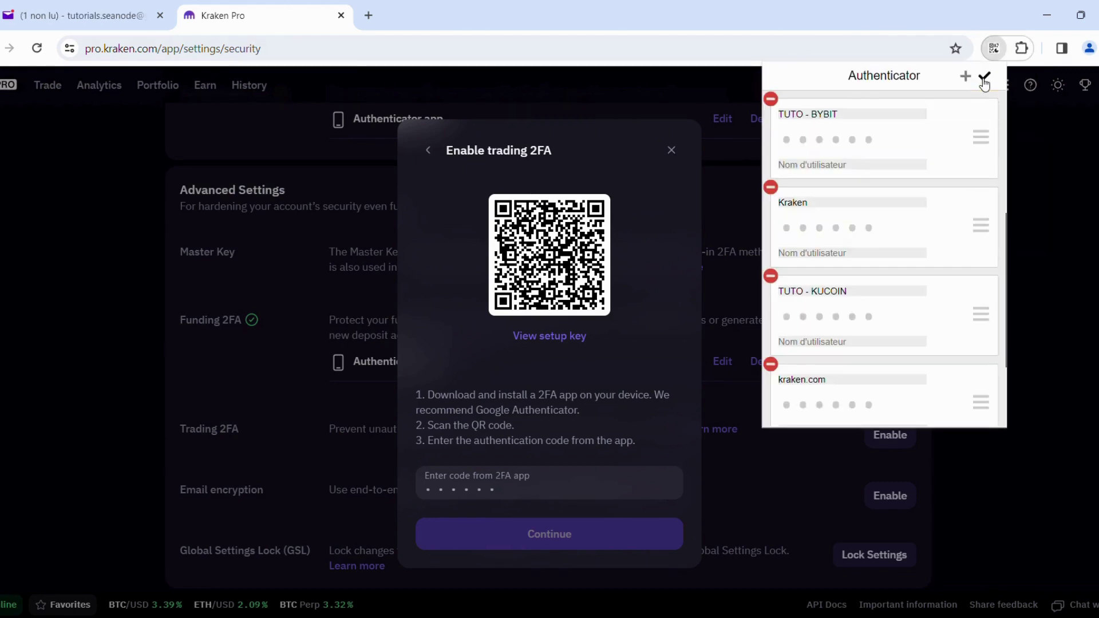
left_click(966, 81)
left_click(902, 121)
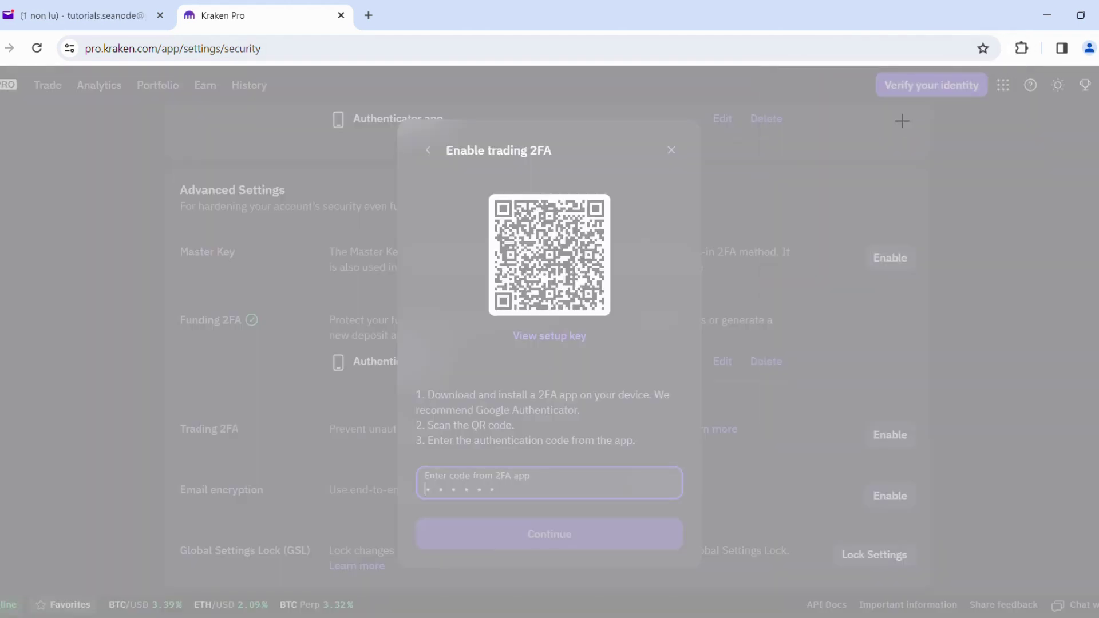
left_click_drag(482, 192, 619, 322)
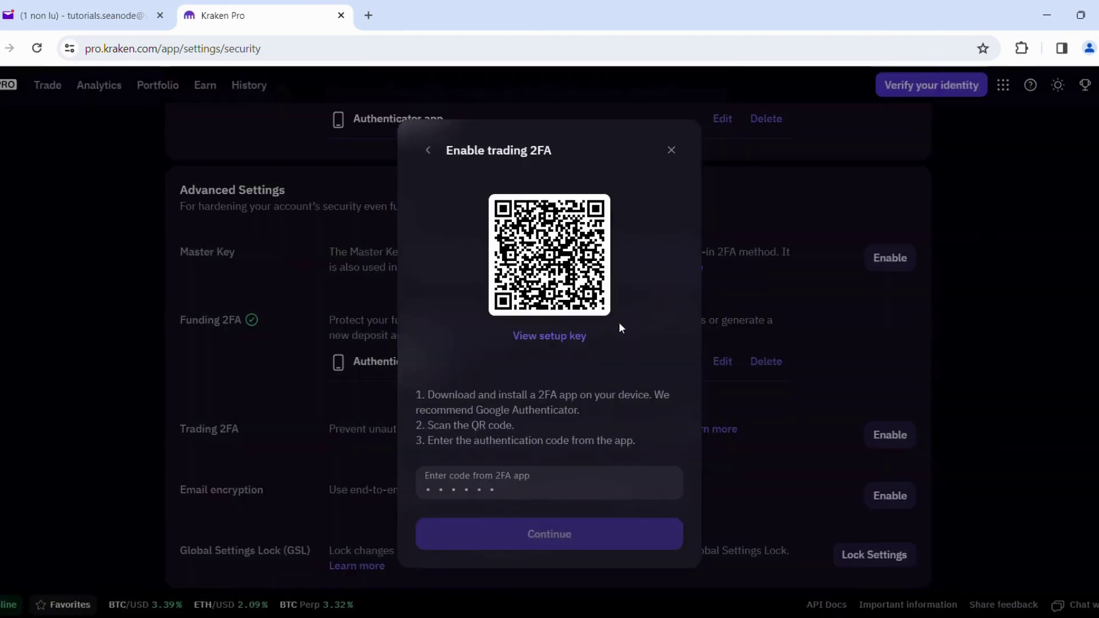
left_click(681, 145)
Paste the new Kraken trading code from Authenticator into the 2FA field and continue.
left_click(1022, 48)
left_click(888, 200)
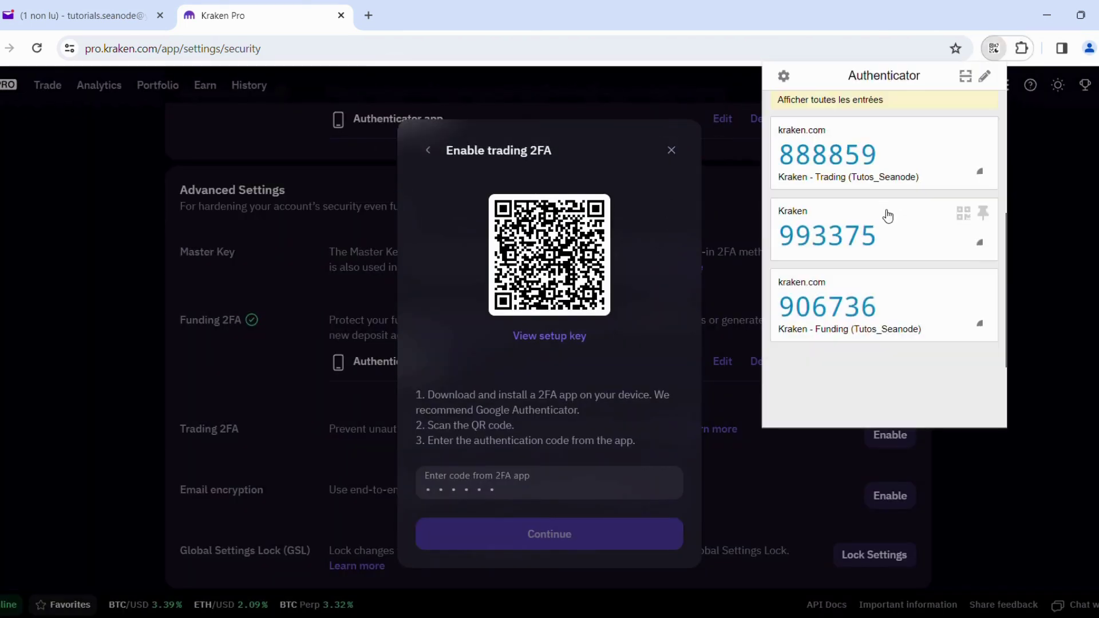
left_click(849, 187)
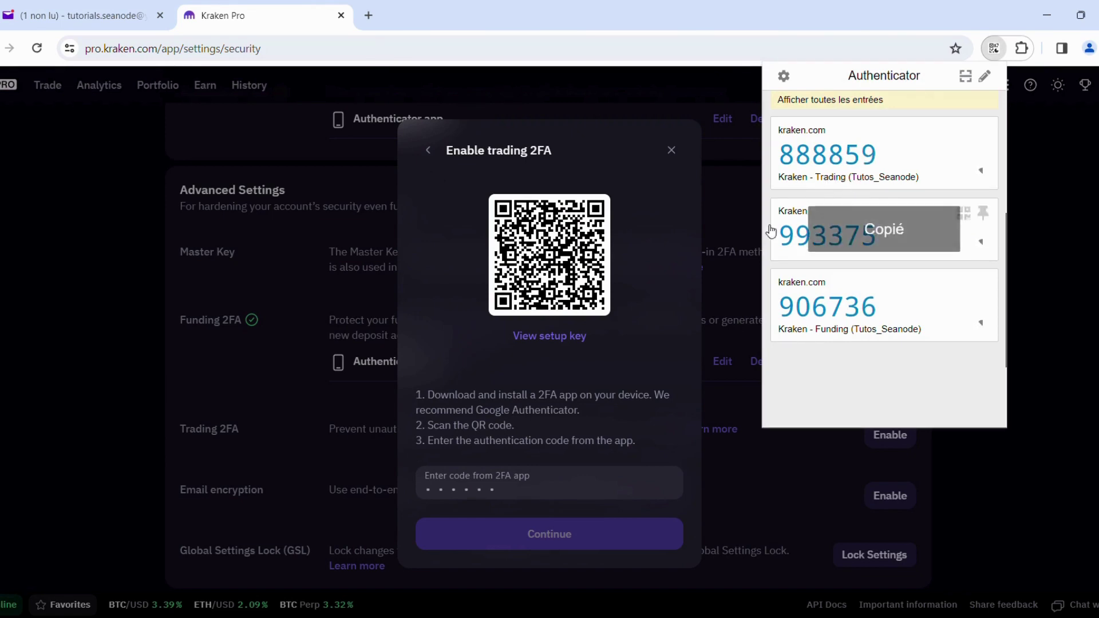
left_click(528, 485)
left_click(524, 533)
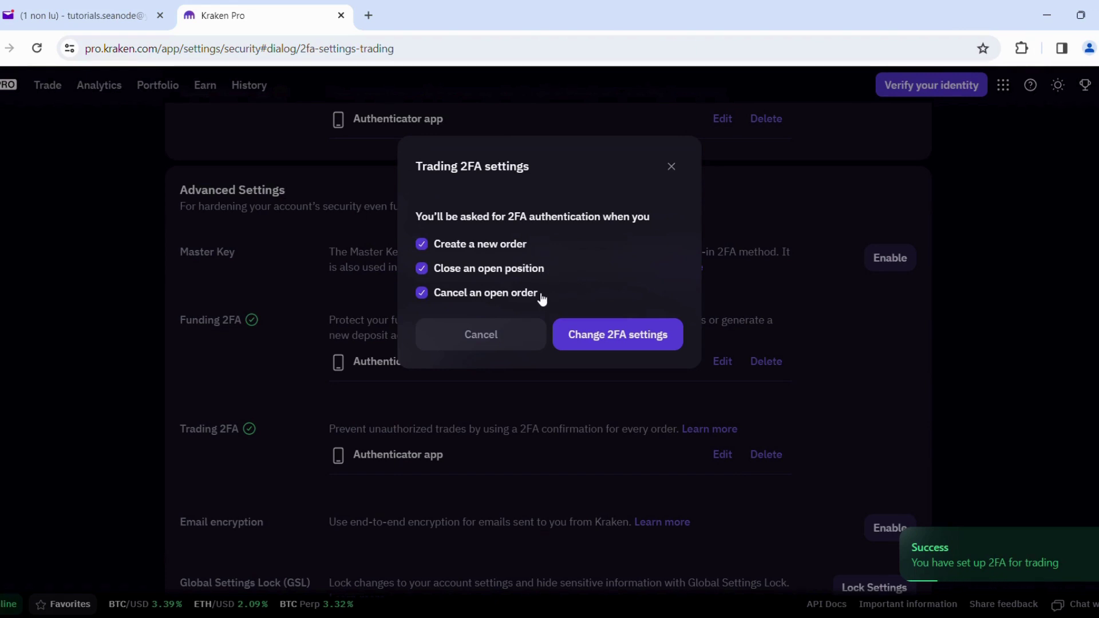
Save the trading 2FA settings requiring a code to create orders, close positions or cancel orders.
left_click(625, 339)
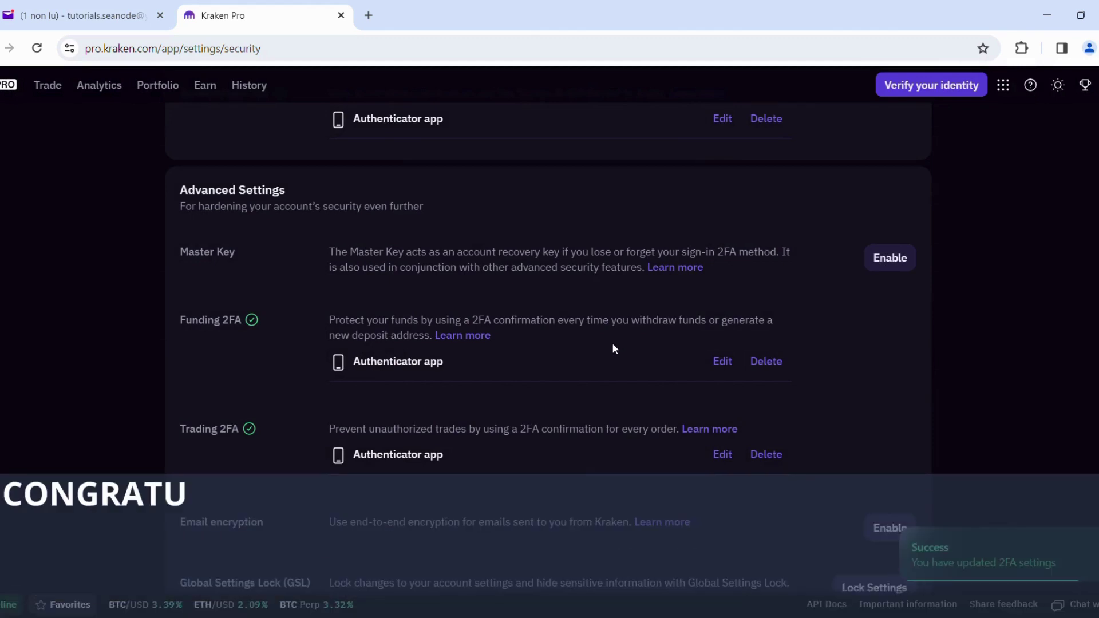